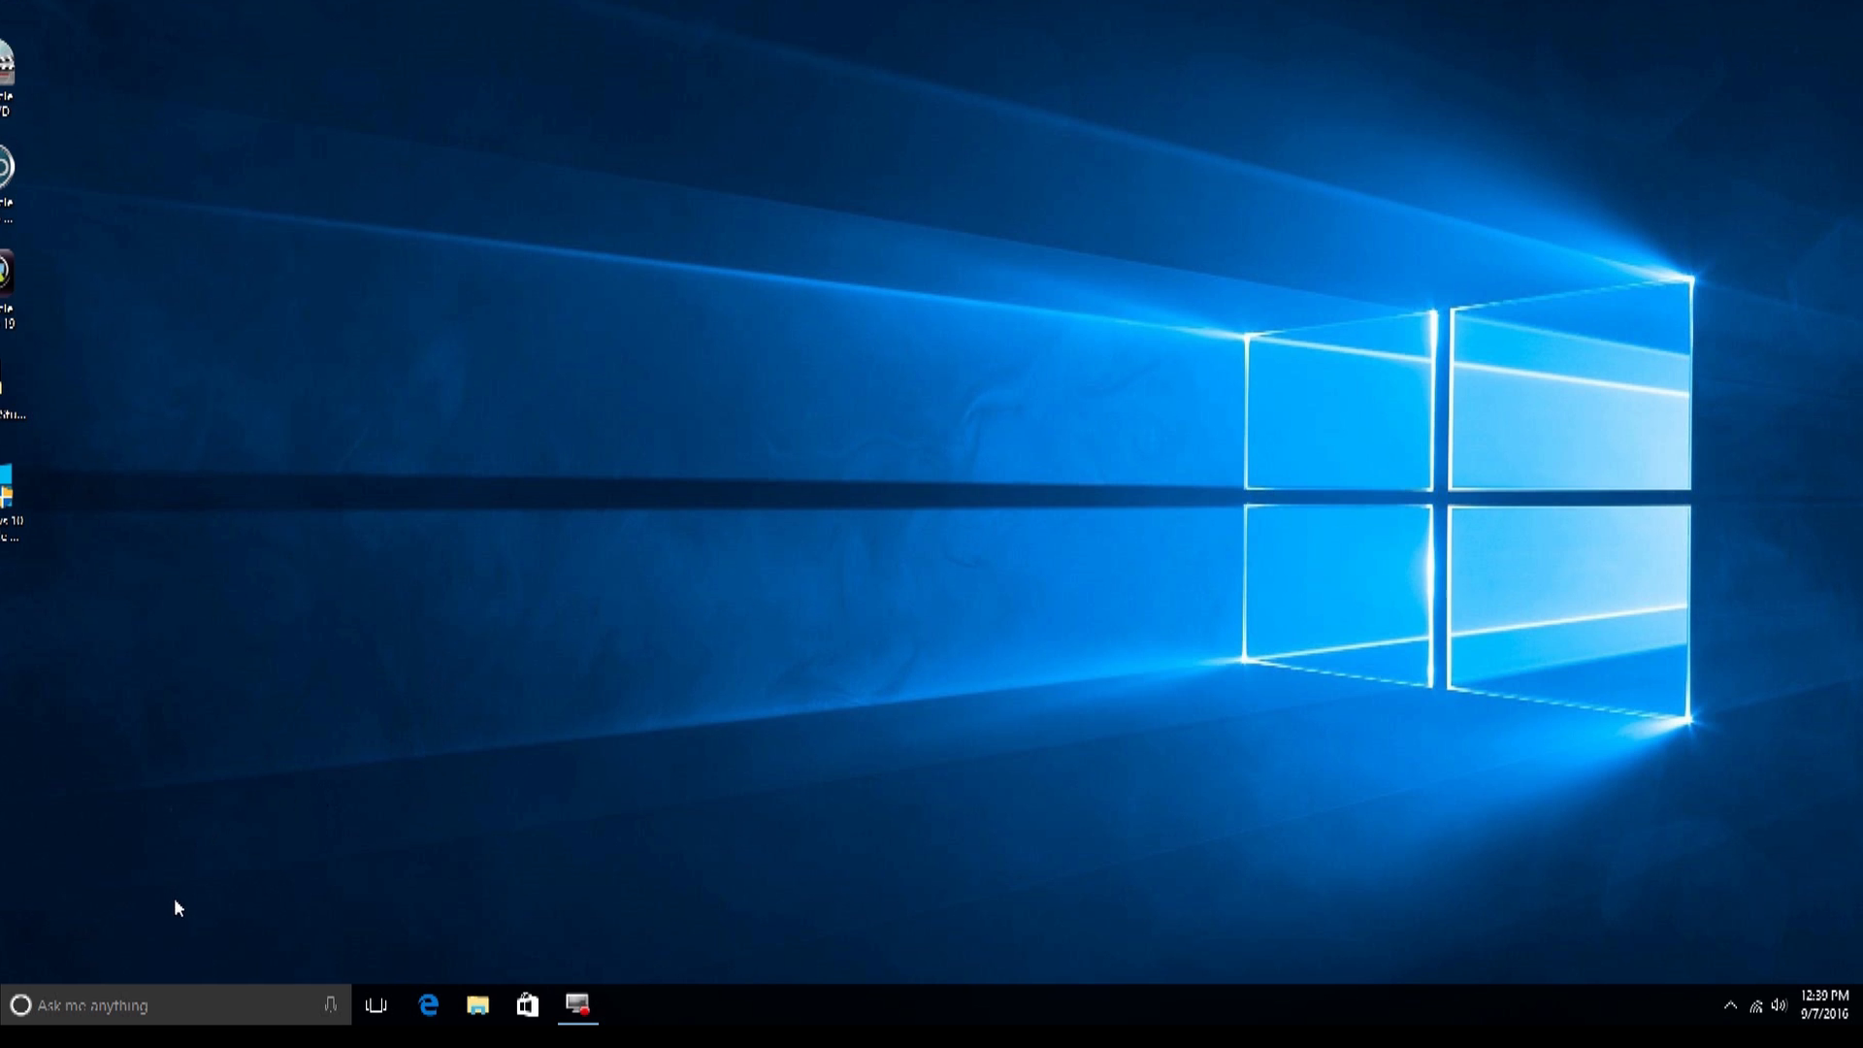
Step: Search for 'backup' and open Backup and Restore (Windows 7) from the Best match result
click(165, 1014)
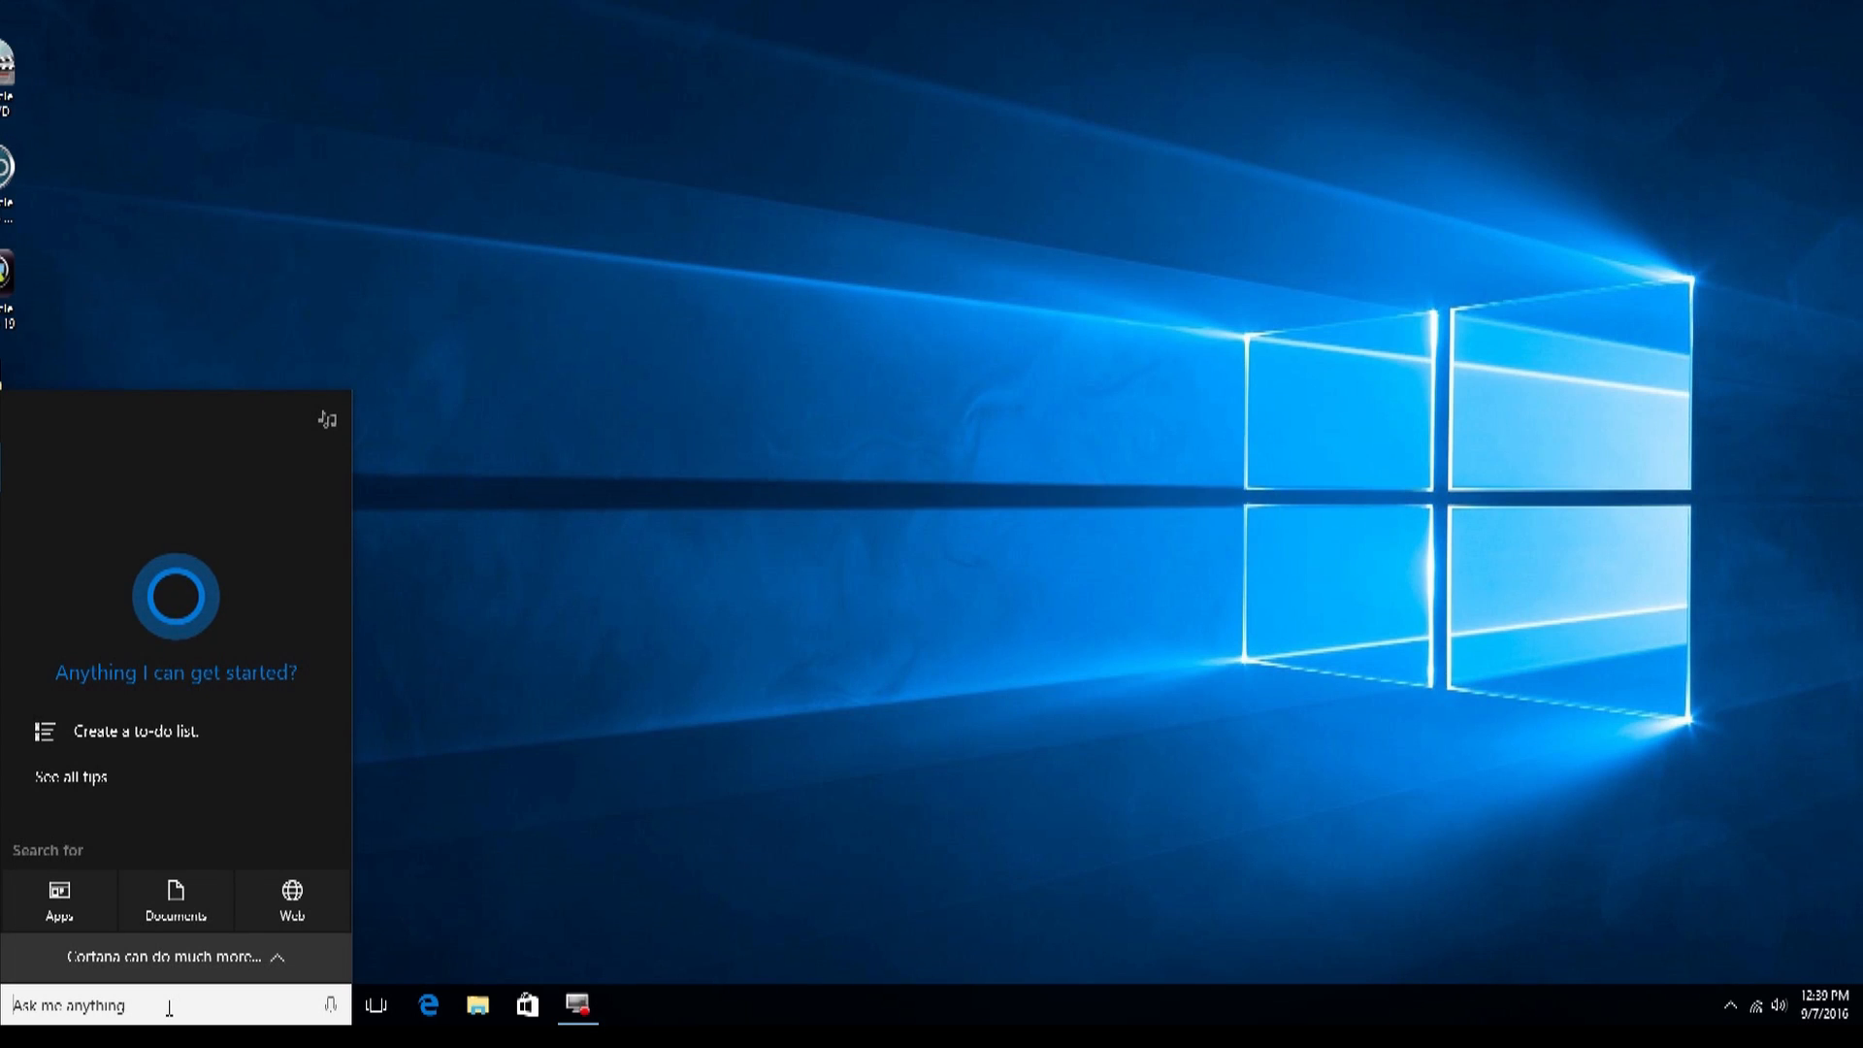
text(back)
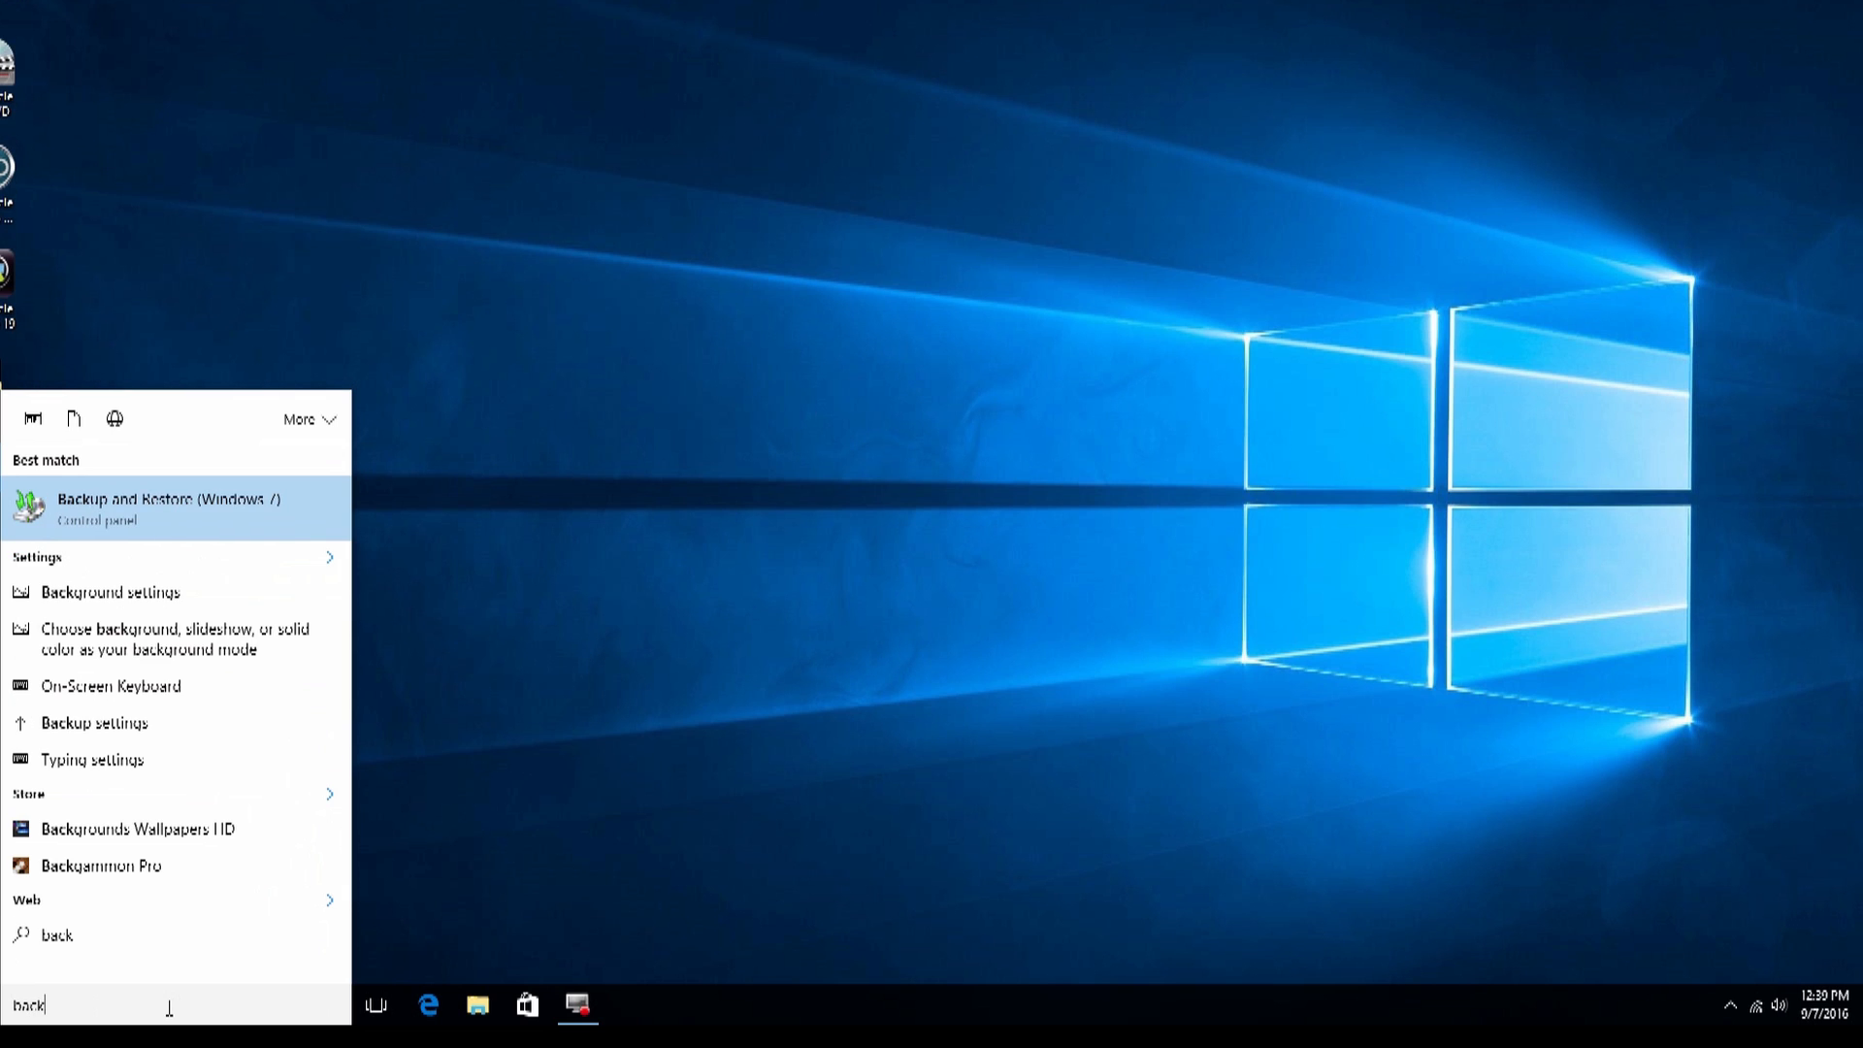
text(up)
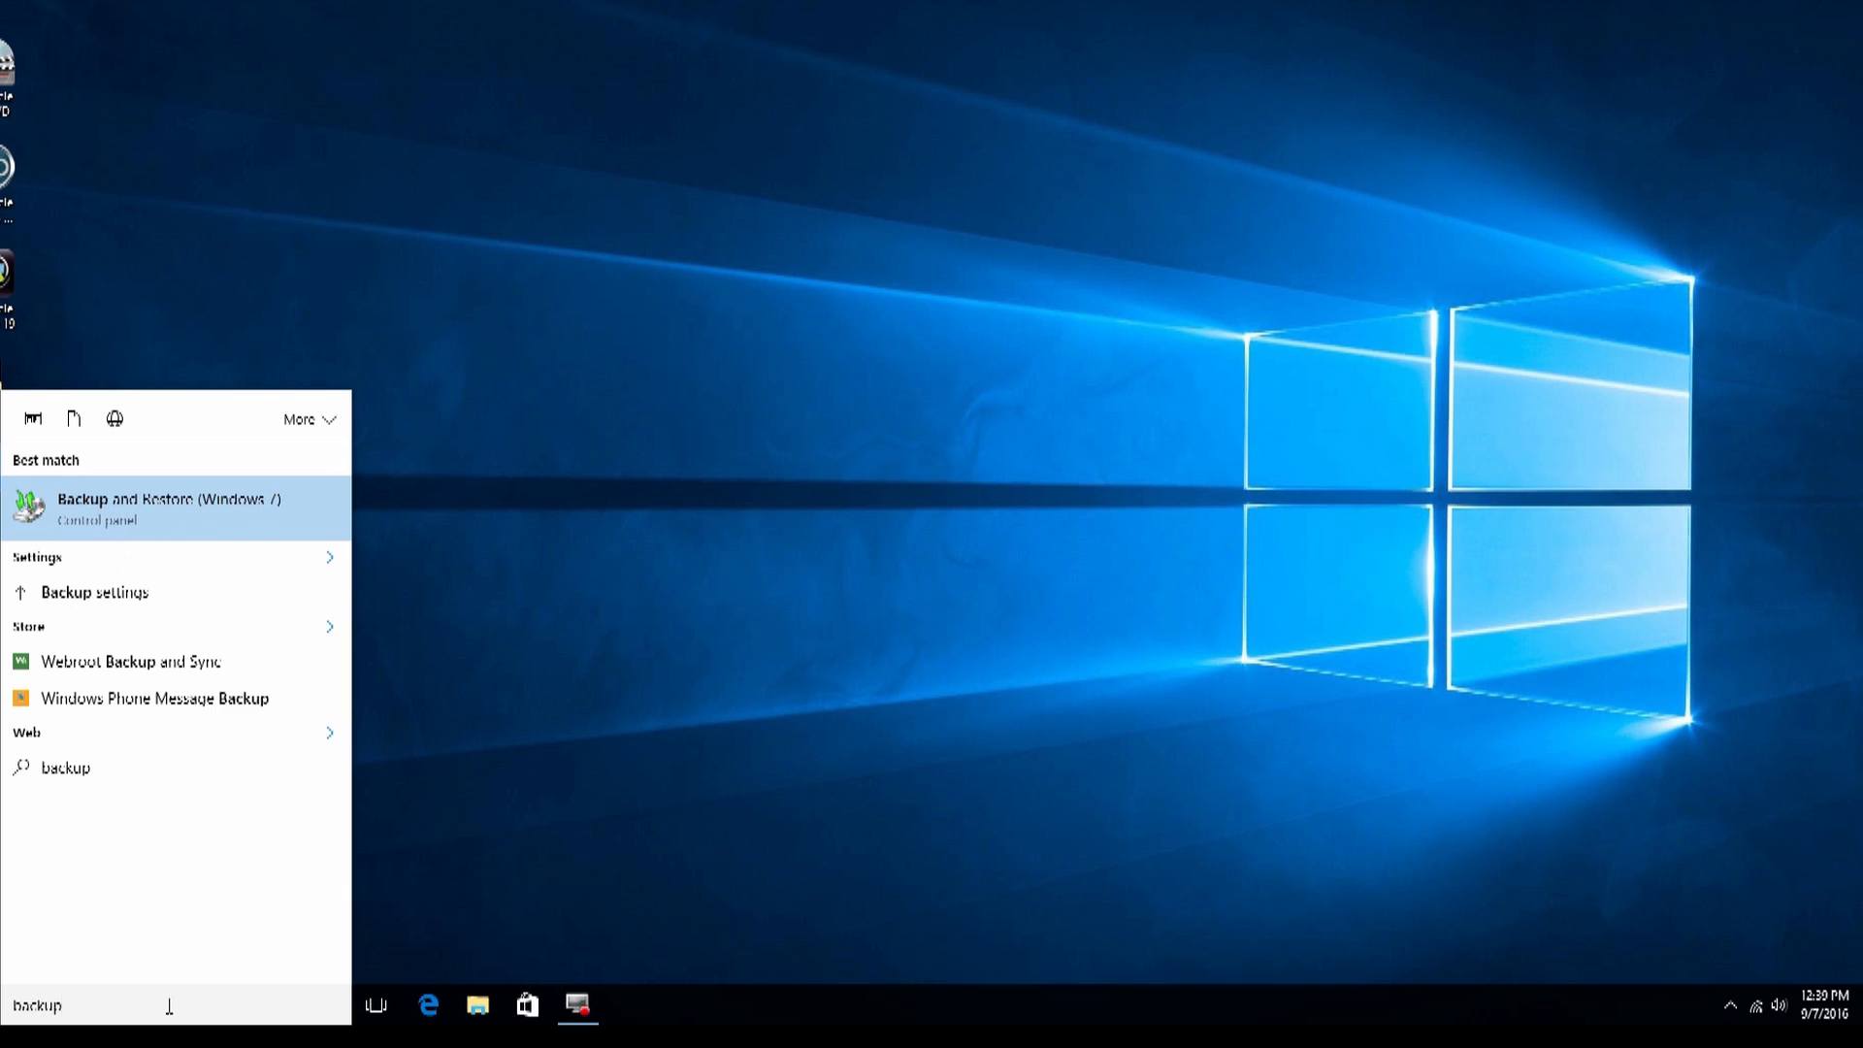
click(142, 520)
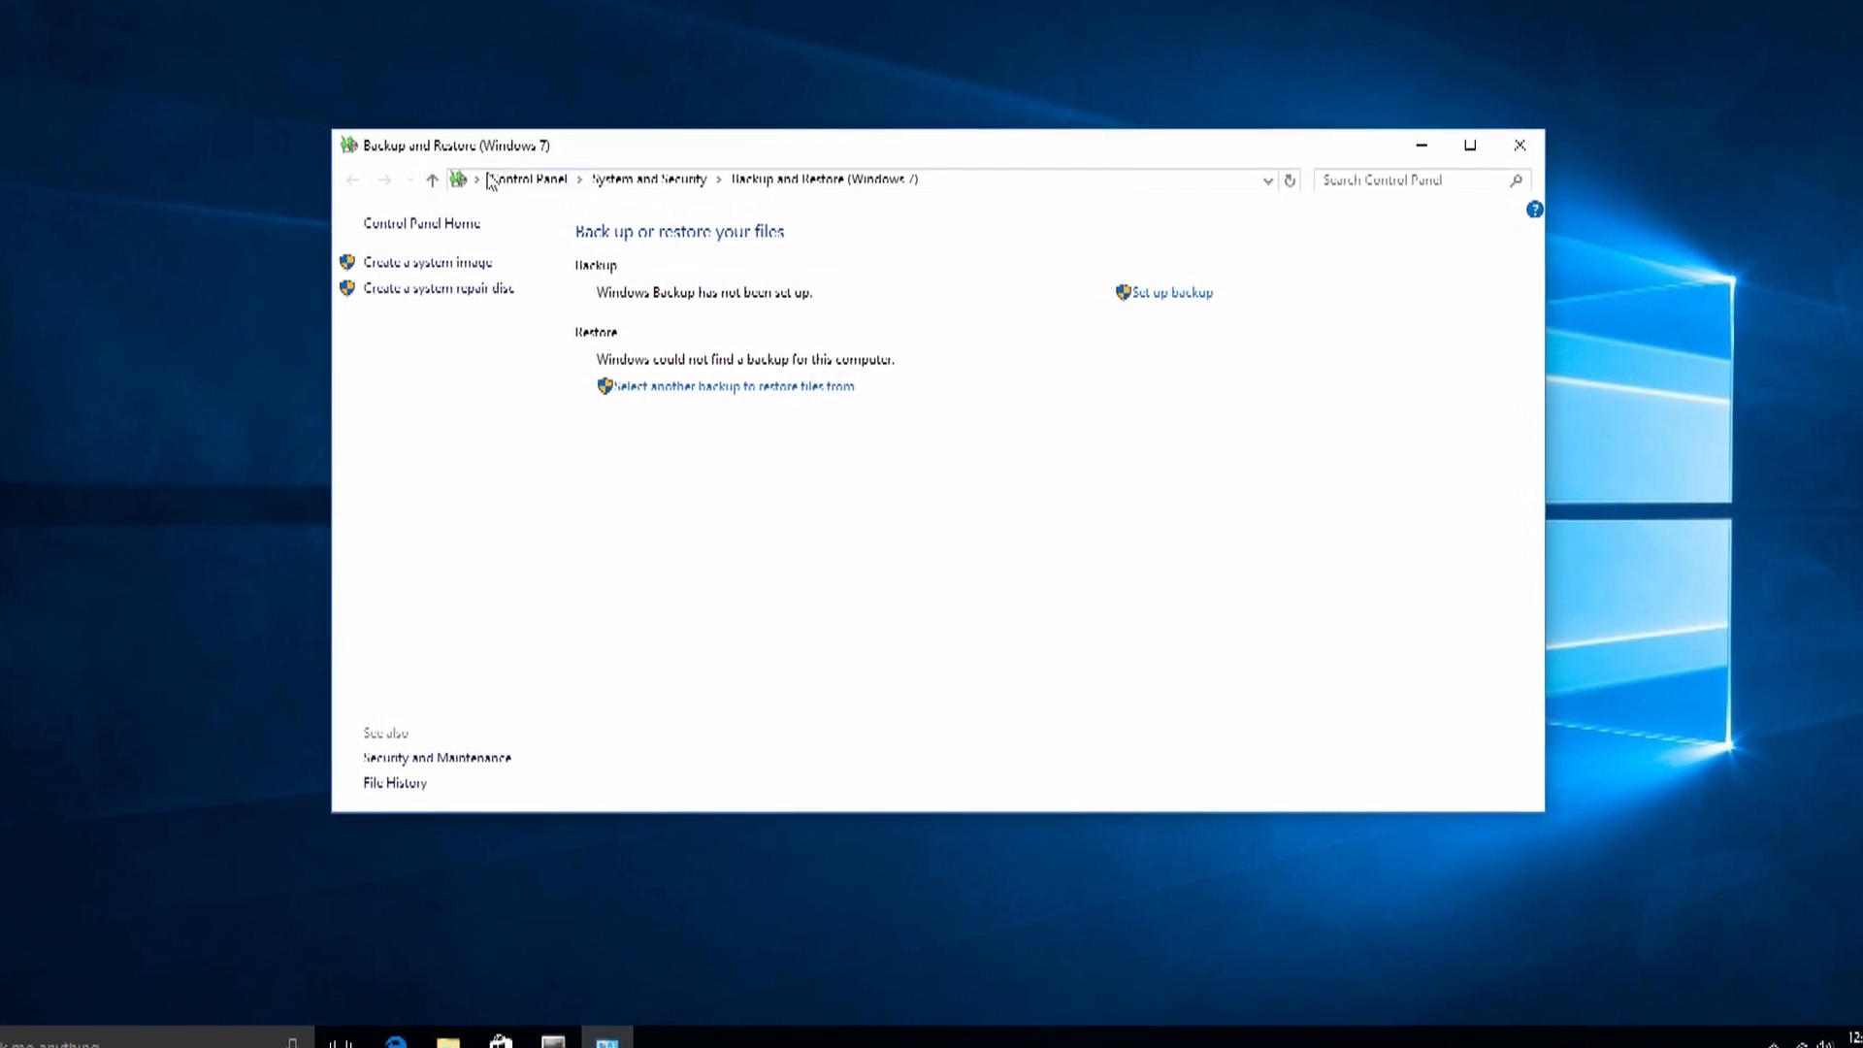
Step: Start a system image with the Seagate Backup Plus Drive hard disk as the destination
click(344, 263)
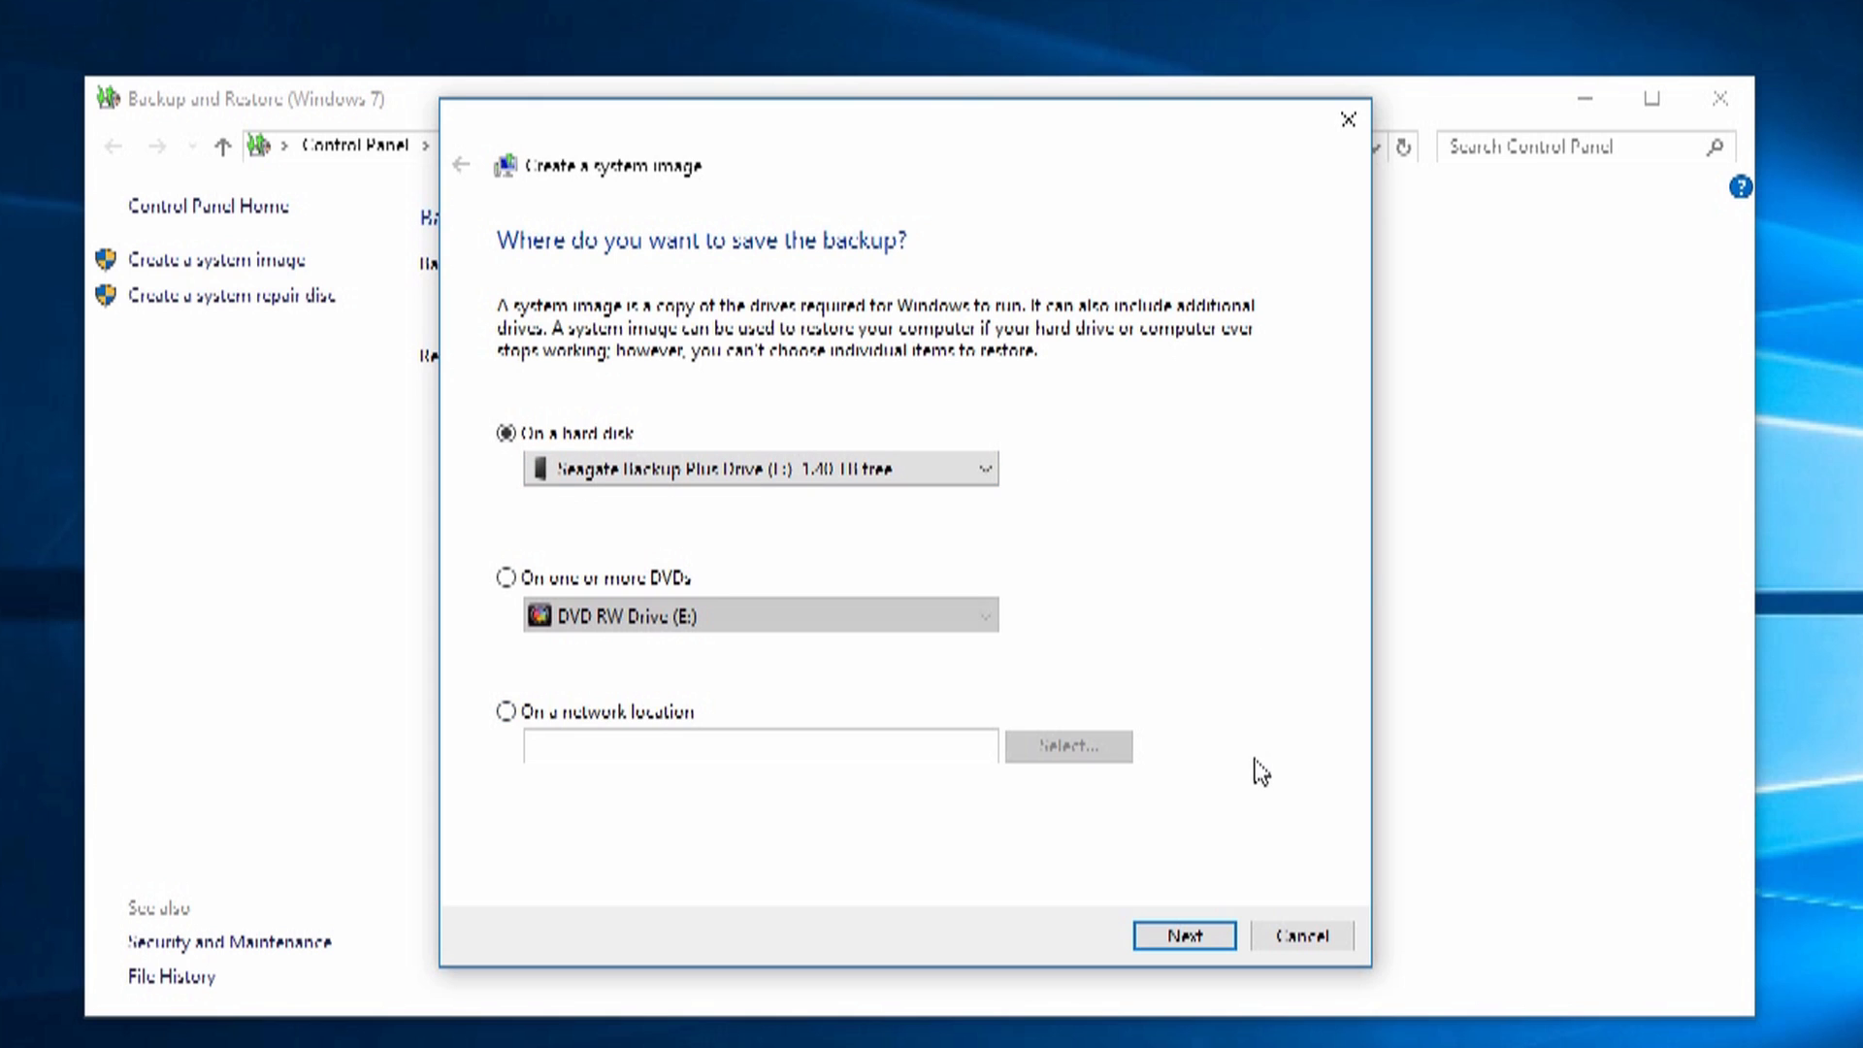
Step: Back up the default EFI, C: and Recovery partitions (up to 44 GB), leaving Data (D:) unchecked
click(1184, 936)
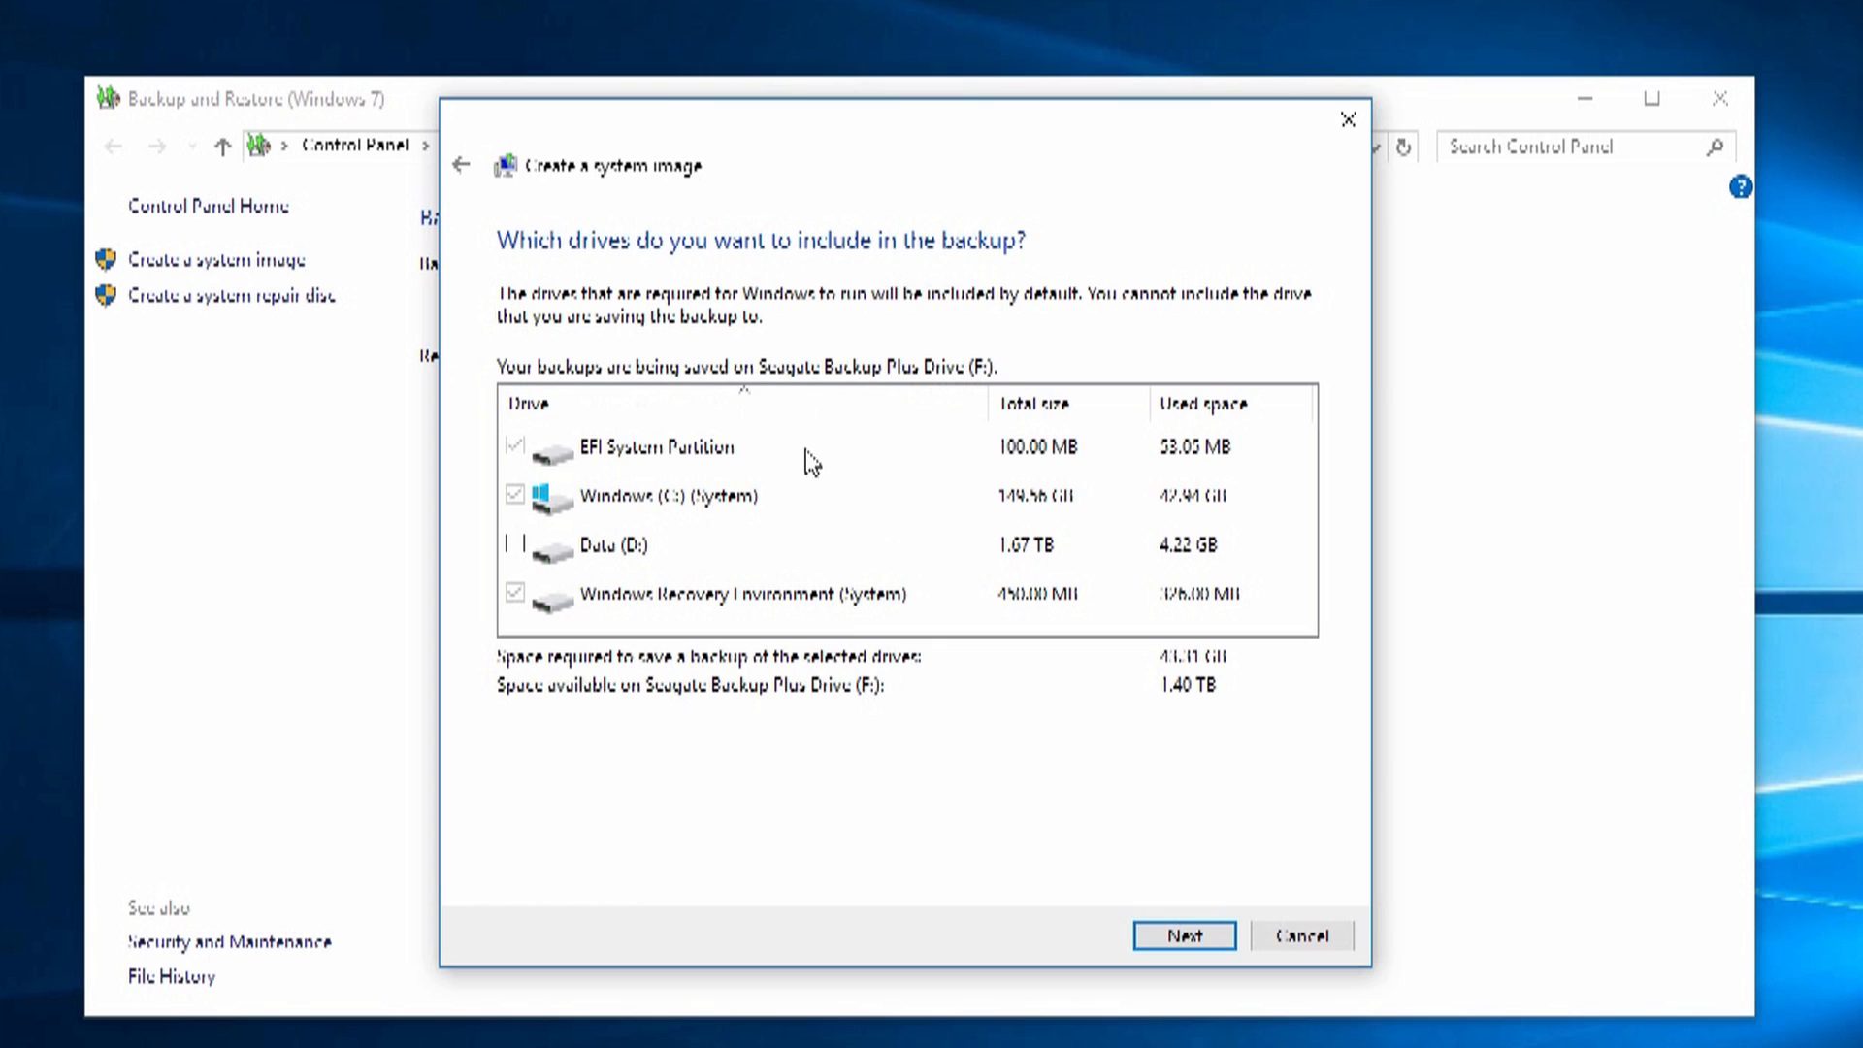
click(729, 470)
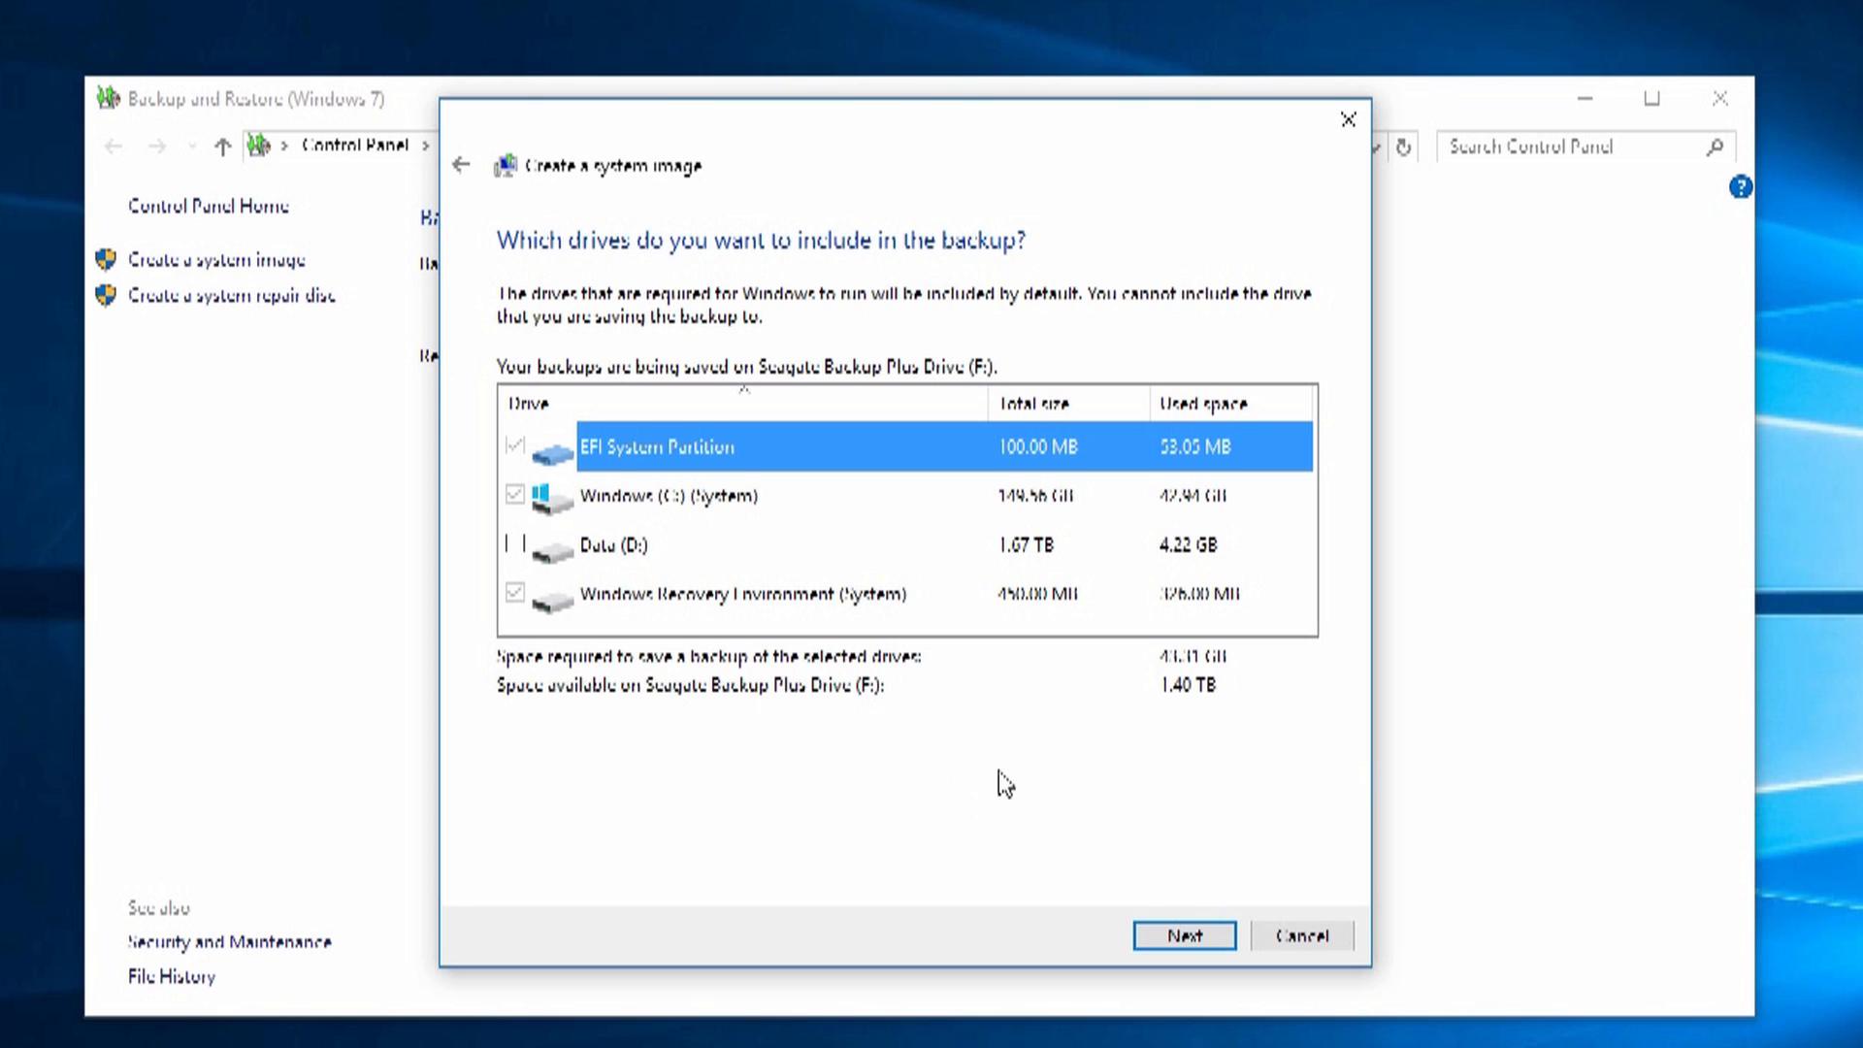
click(1181, 937)
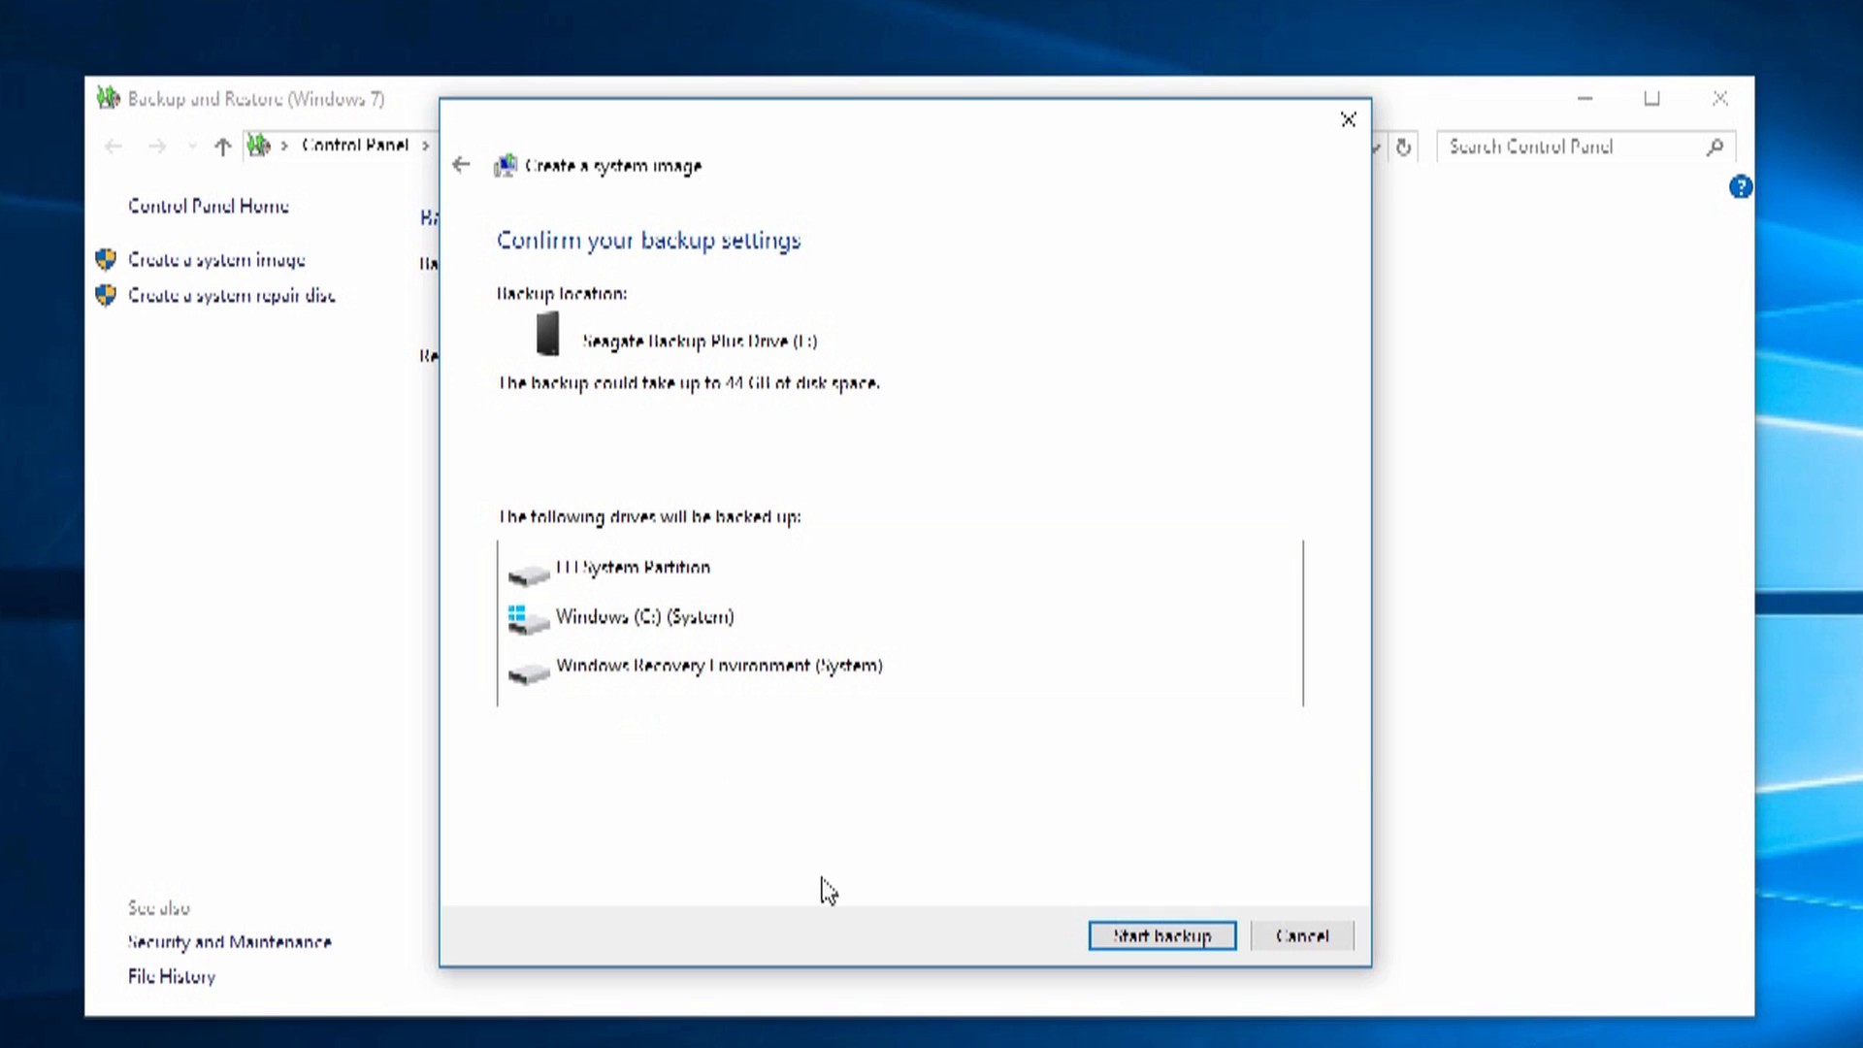
Step: Run the system image backup to the Seagate drive until it completes successfully
click(1167, 937)
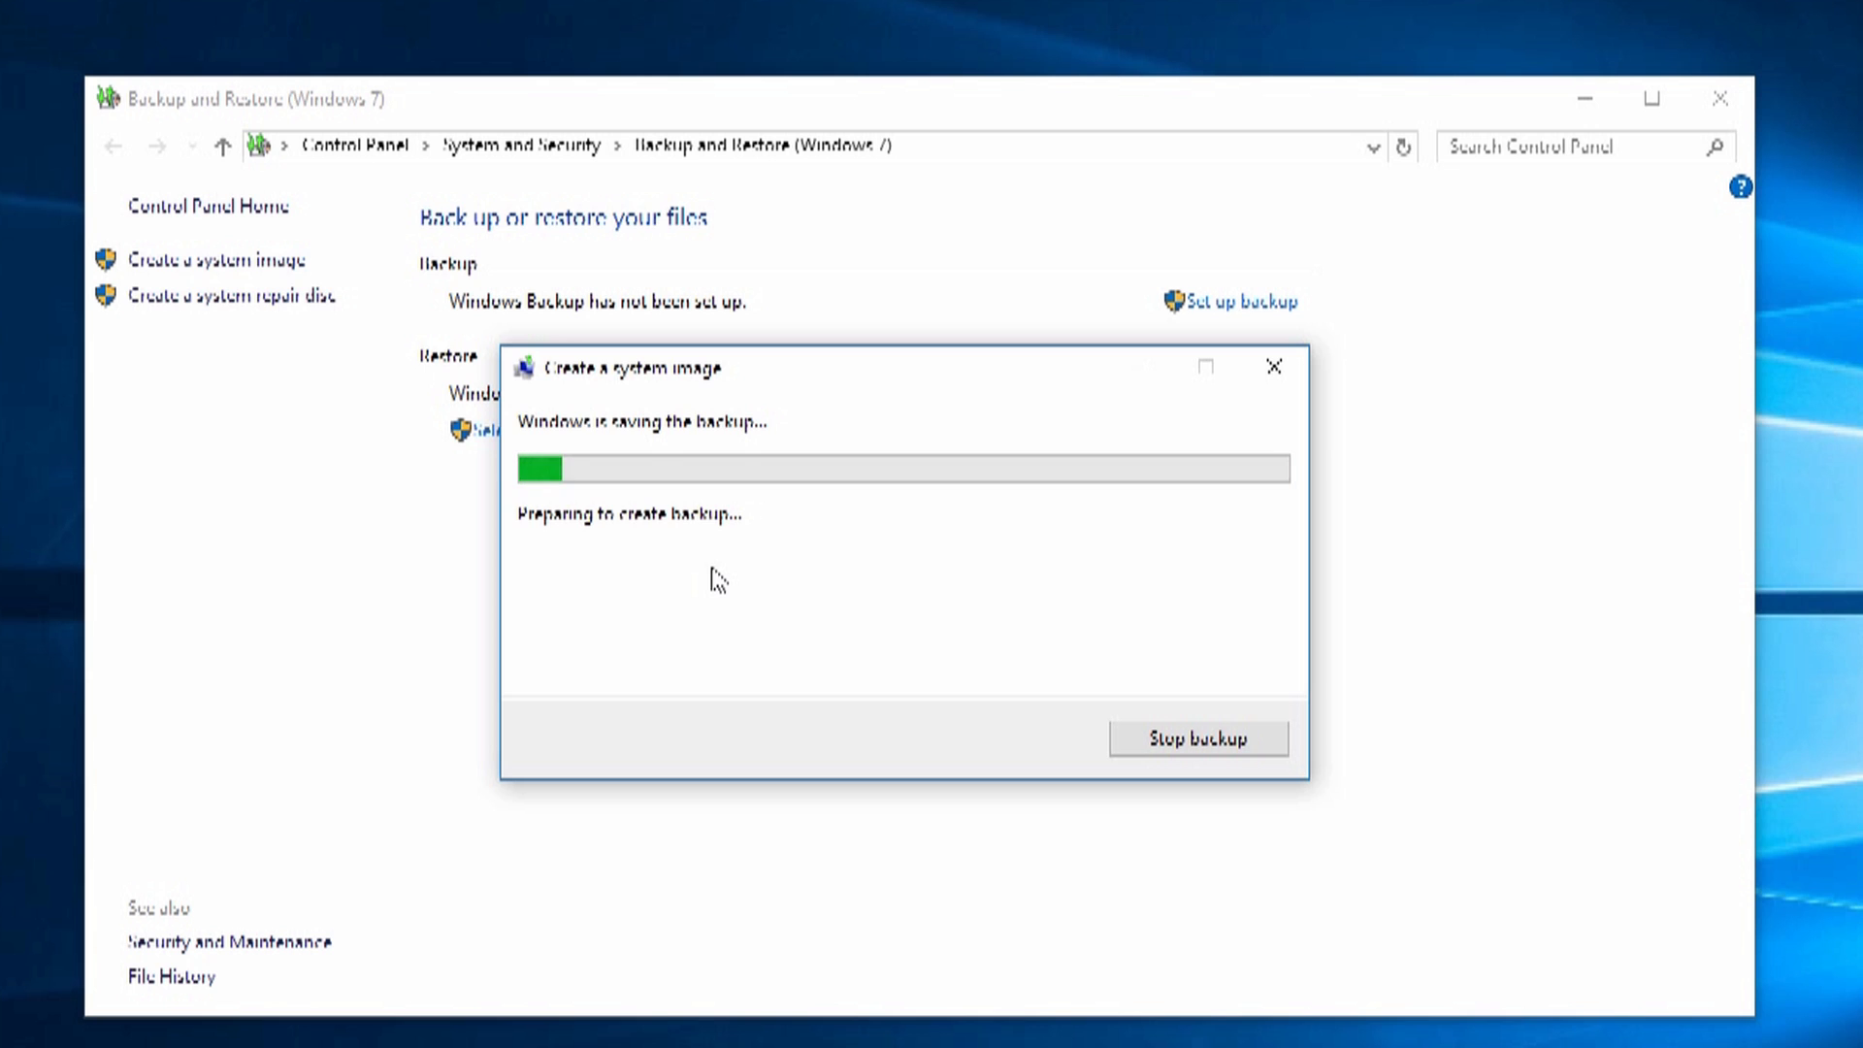
drag(933, 371, 1141, 514)
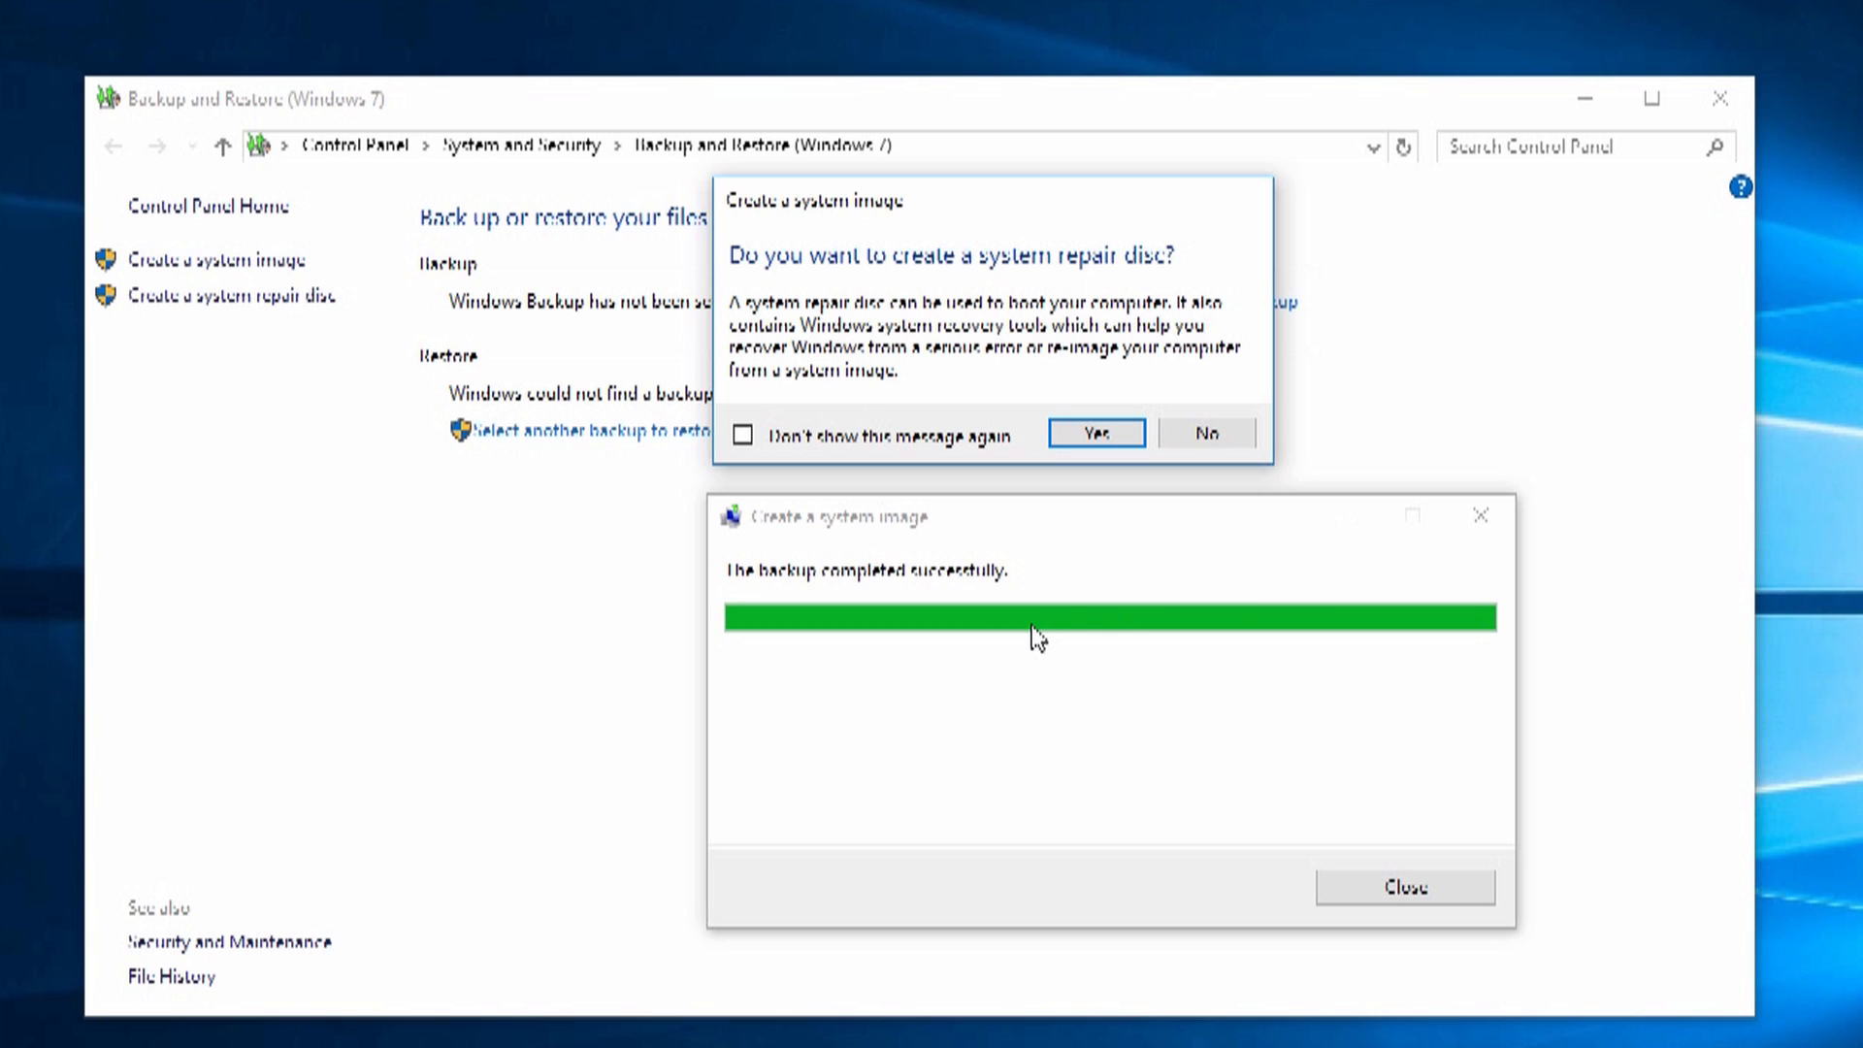
drag(1230, 233, 1165, 427)
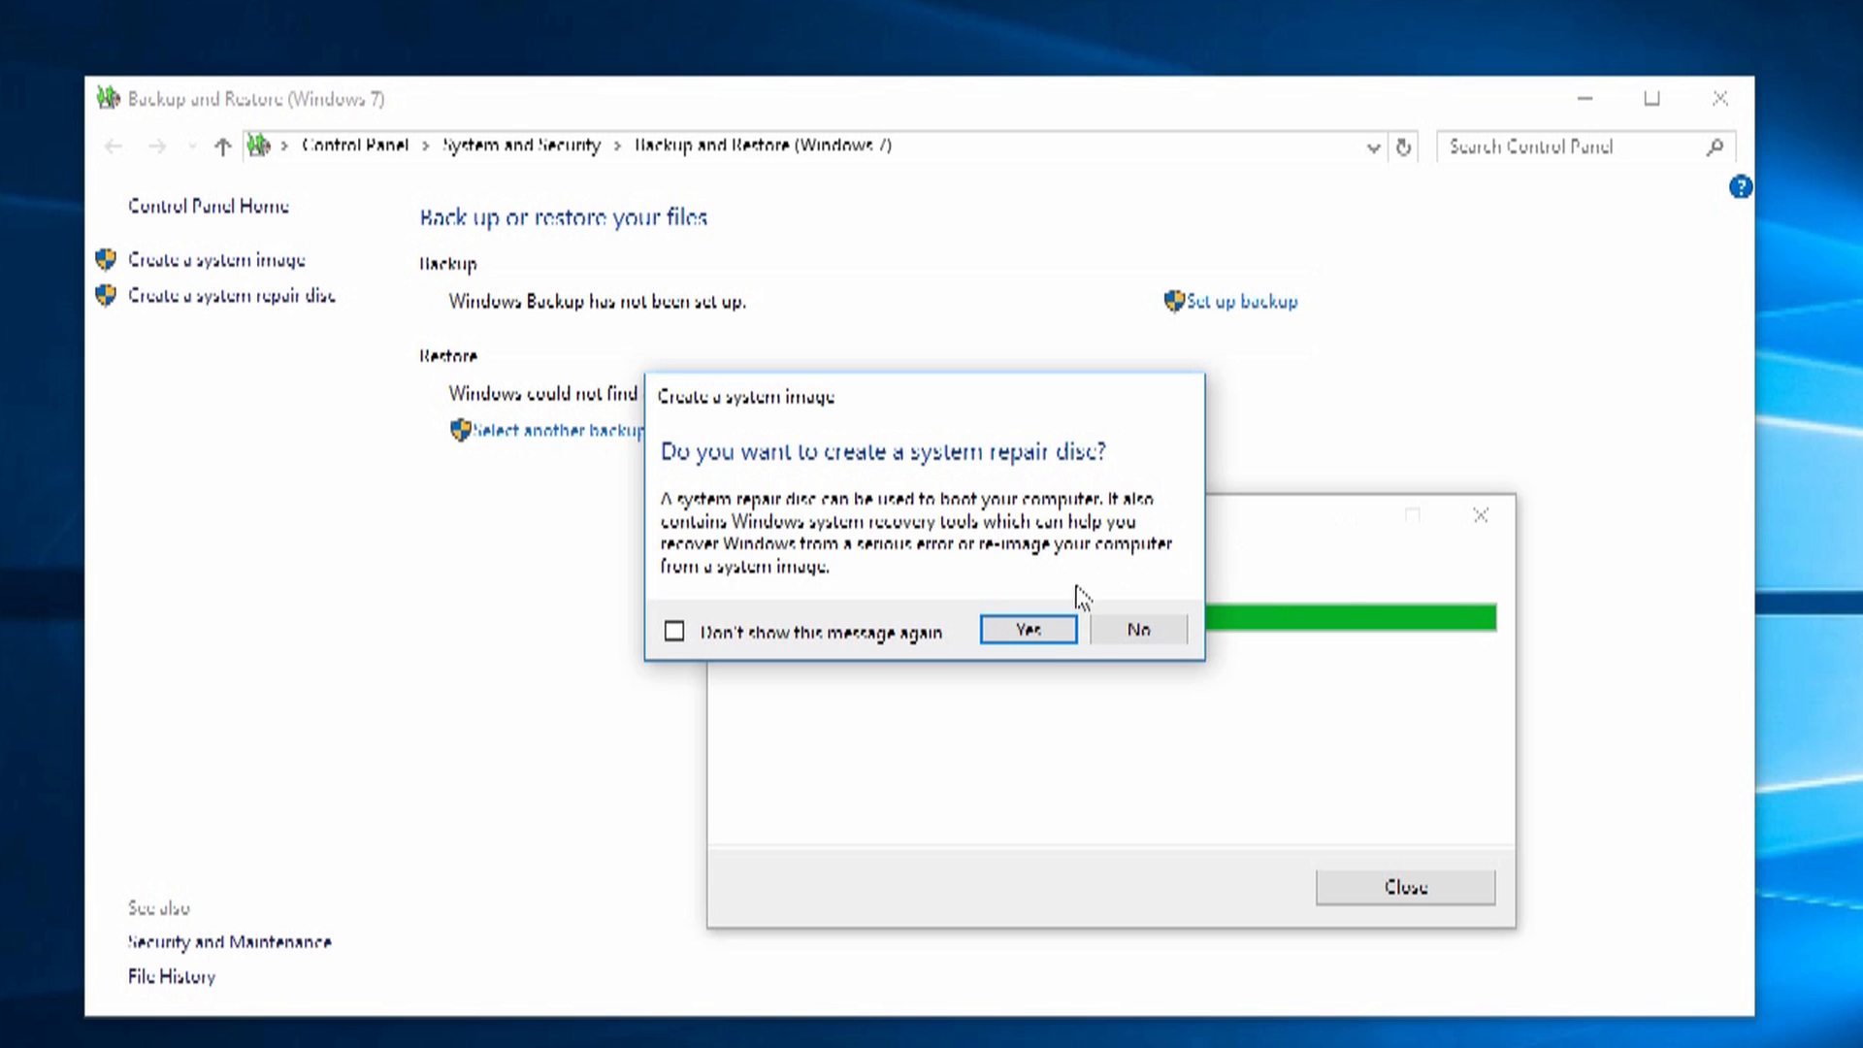
Step: Accept the repair disc prompt and burn a system repair disc in DVD RW Drive (E:)
click(1028, 633)
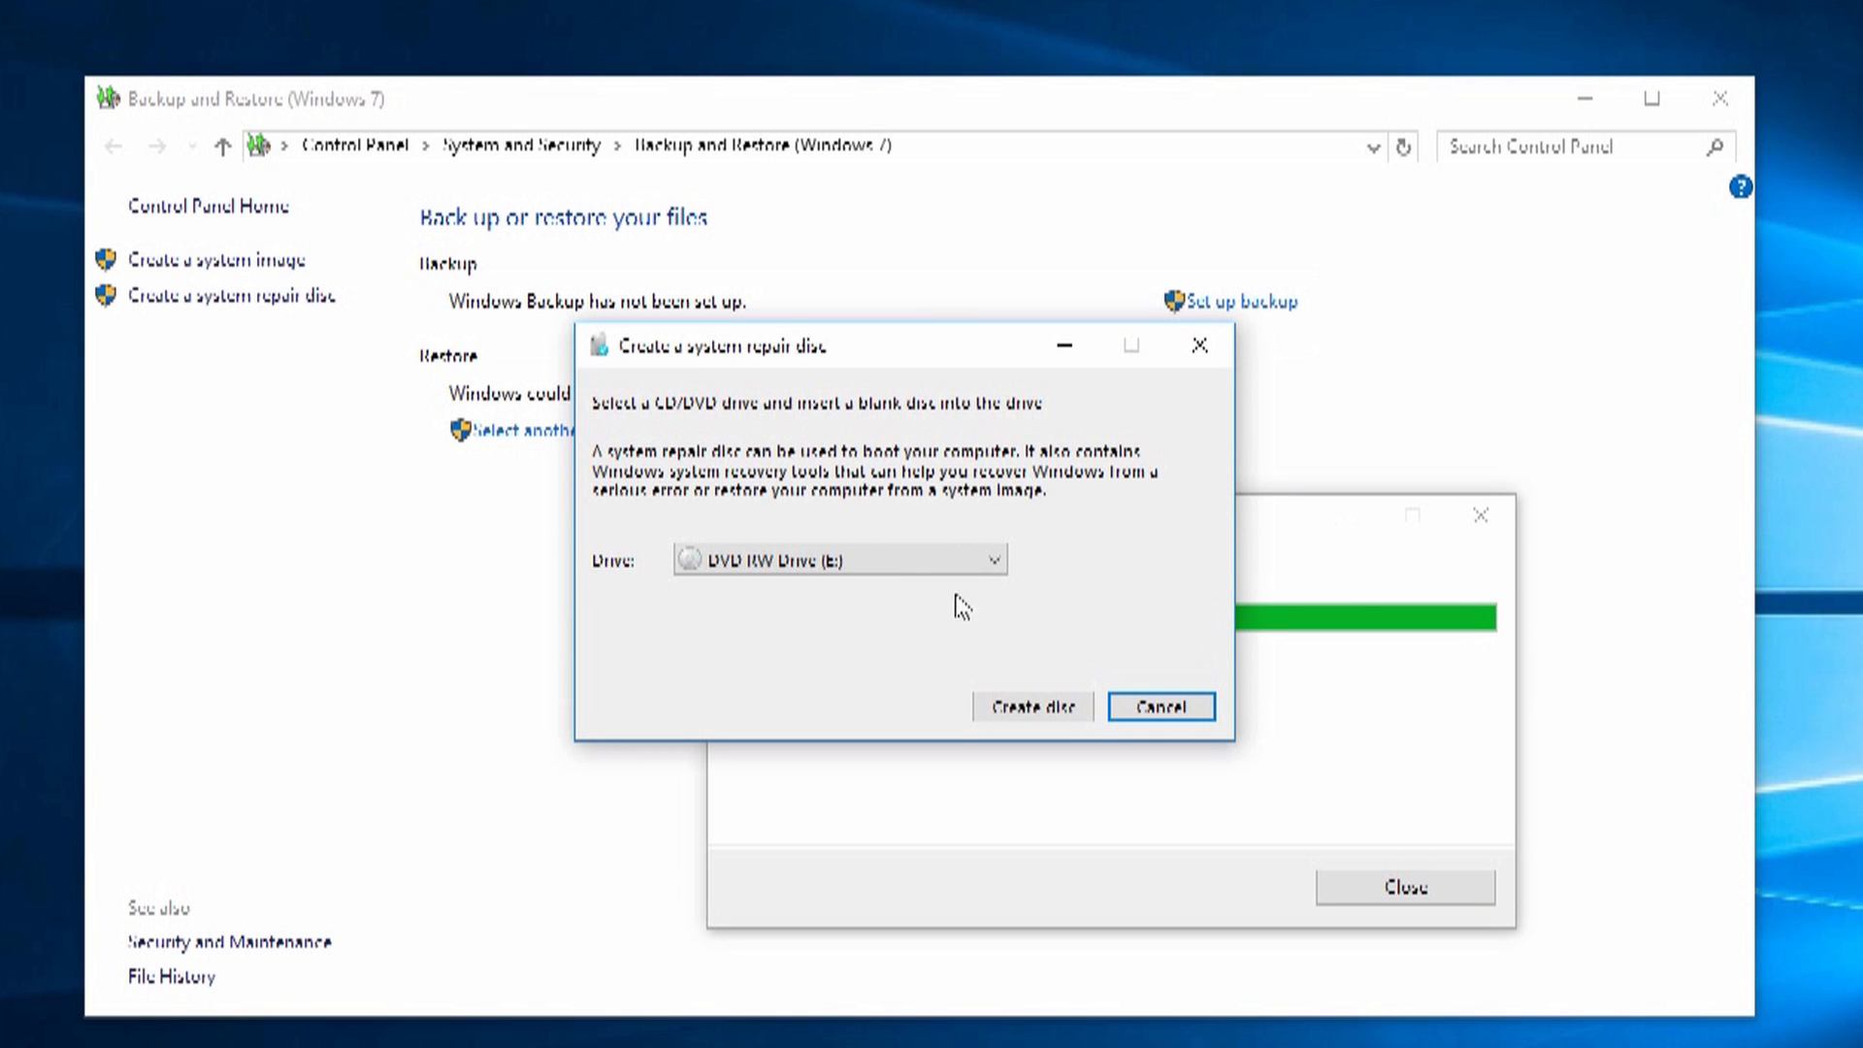
click(1038, 707)
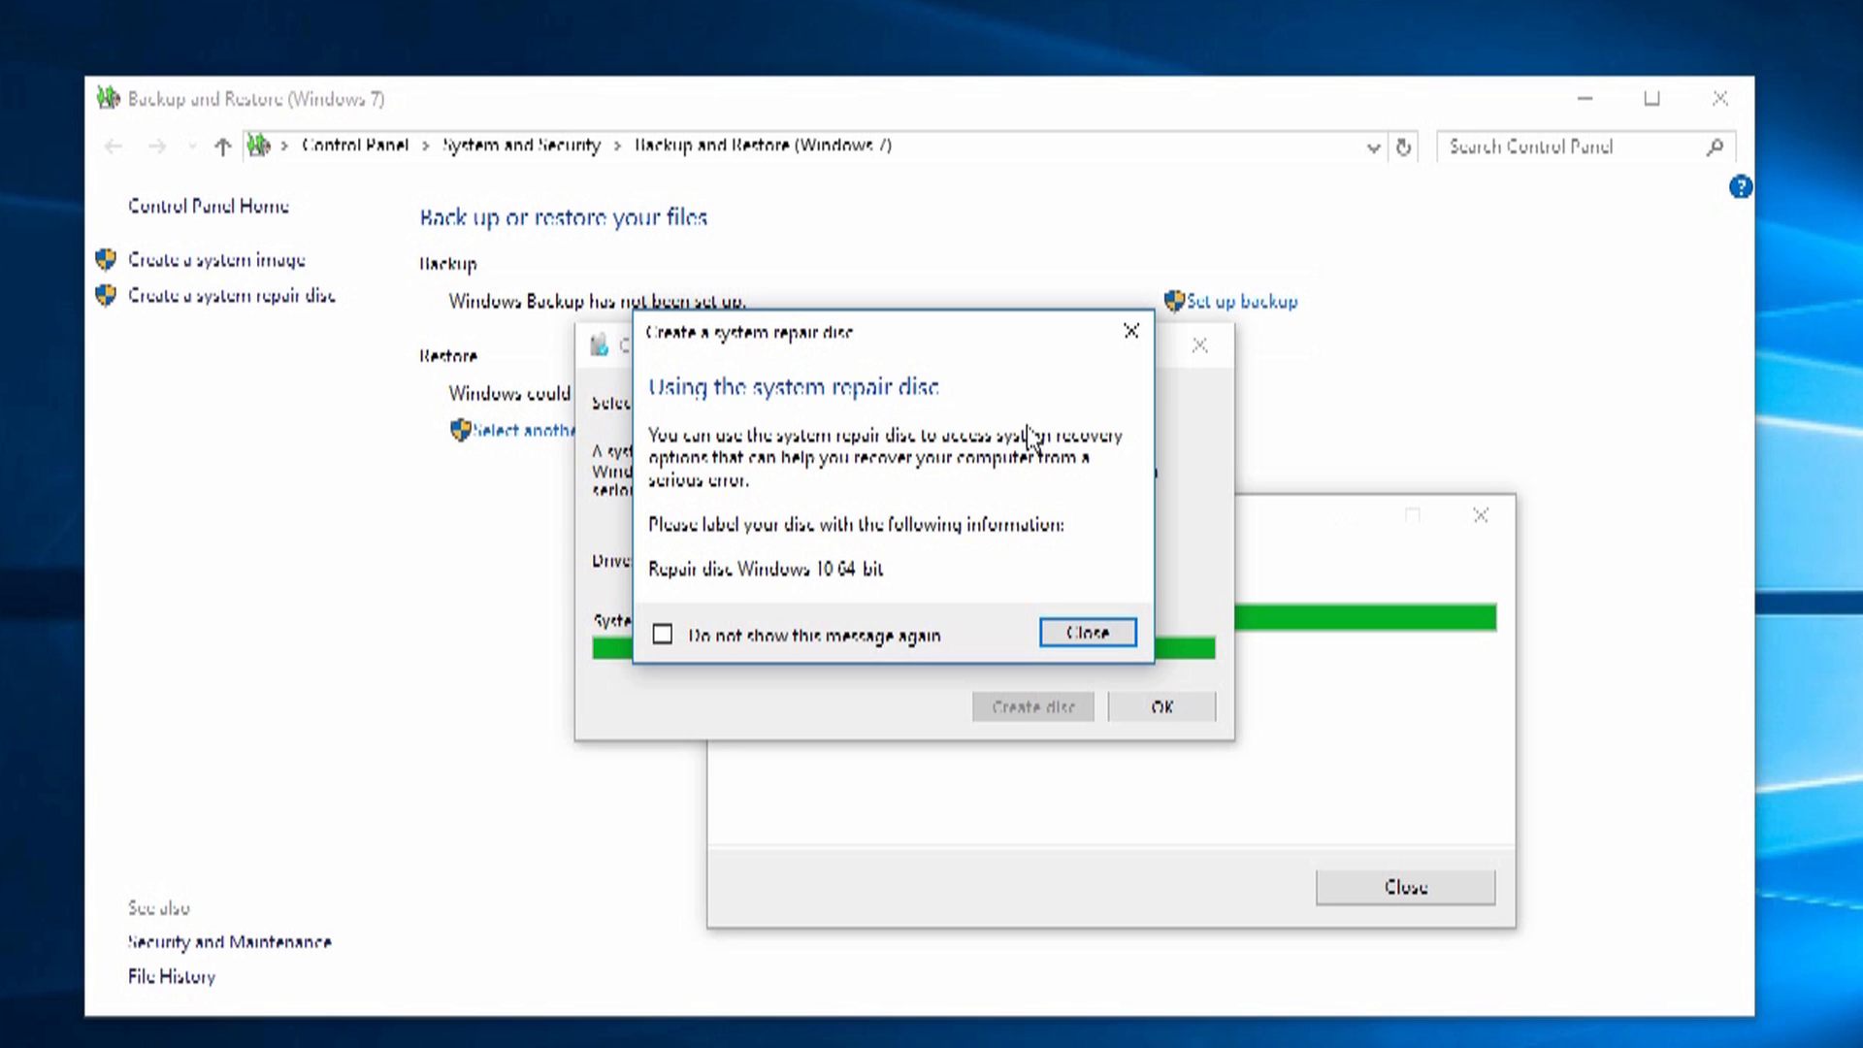
Step: Close the disc labelling note, repair disc and system image windows, then bring up the Start menu
click(1077, 631)
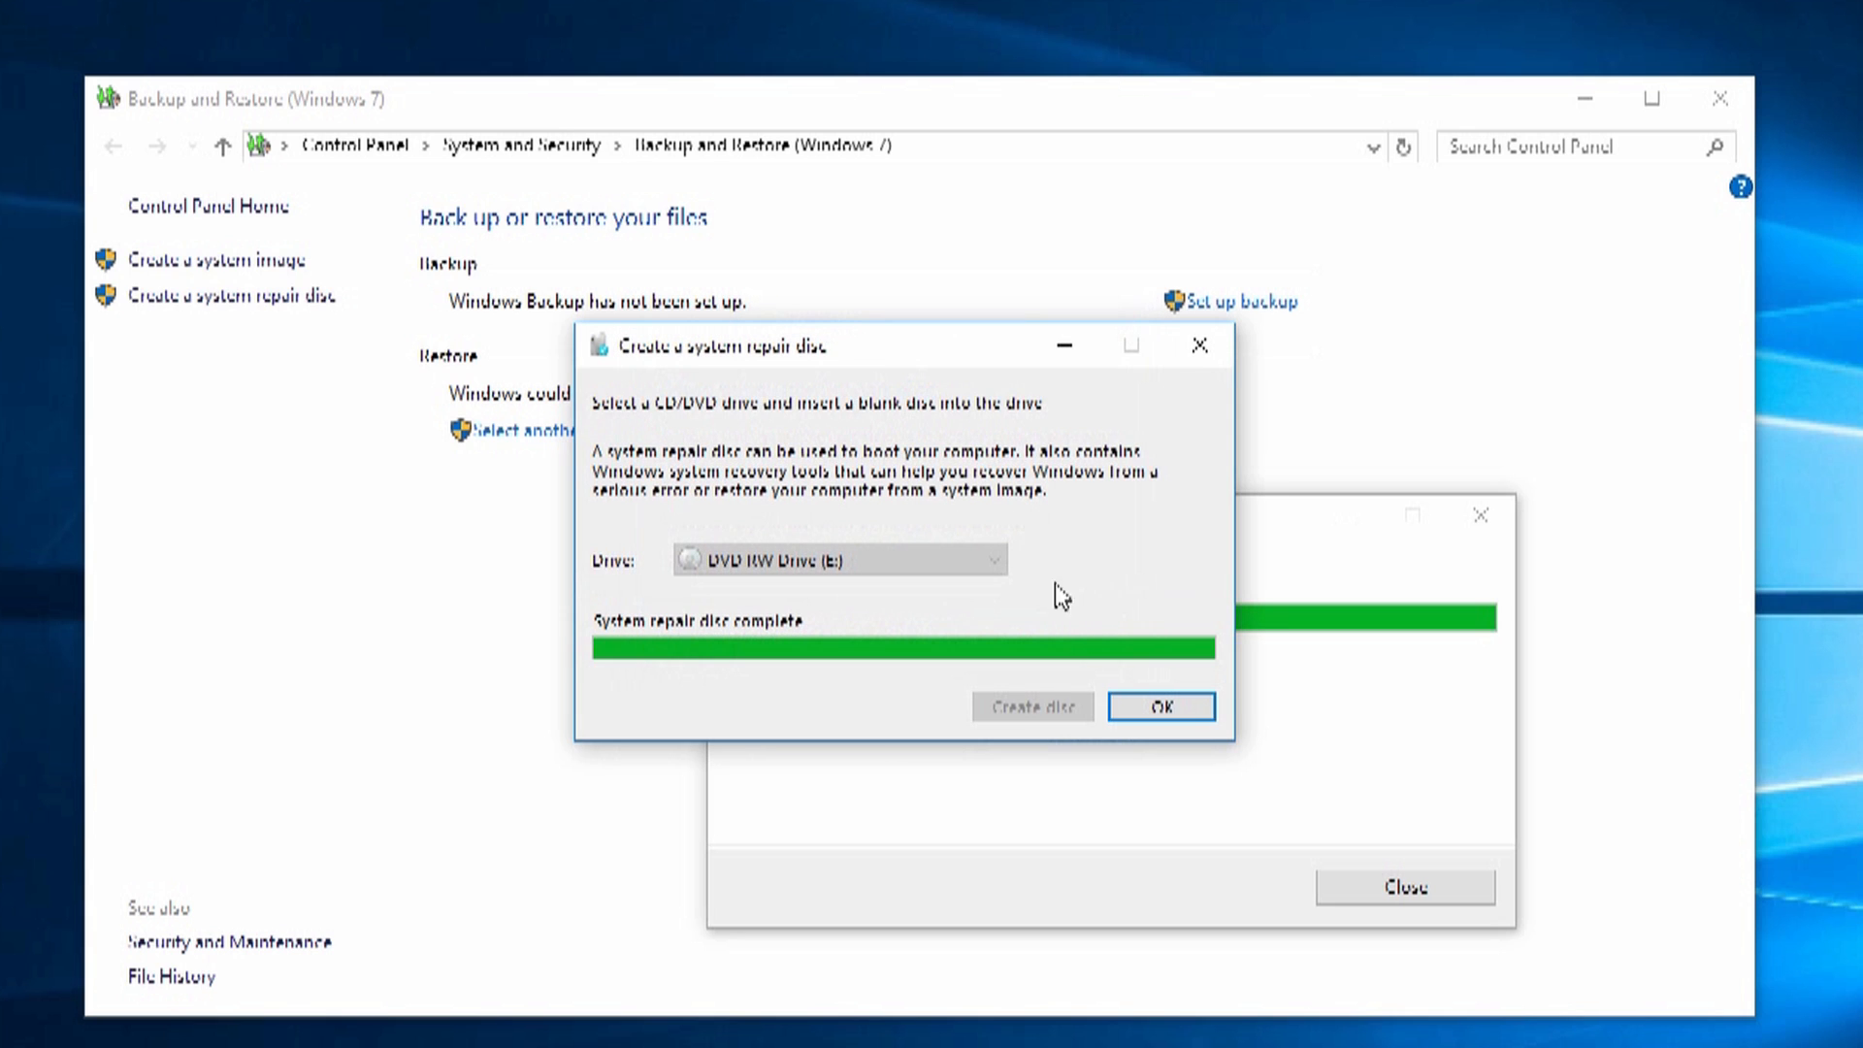
click(1161, 708)
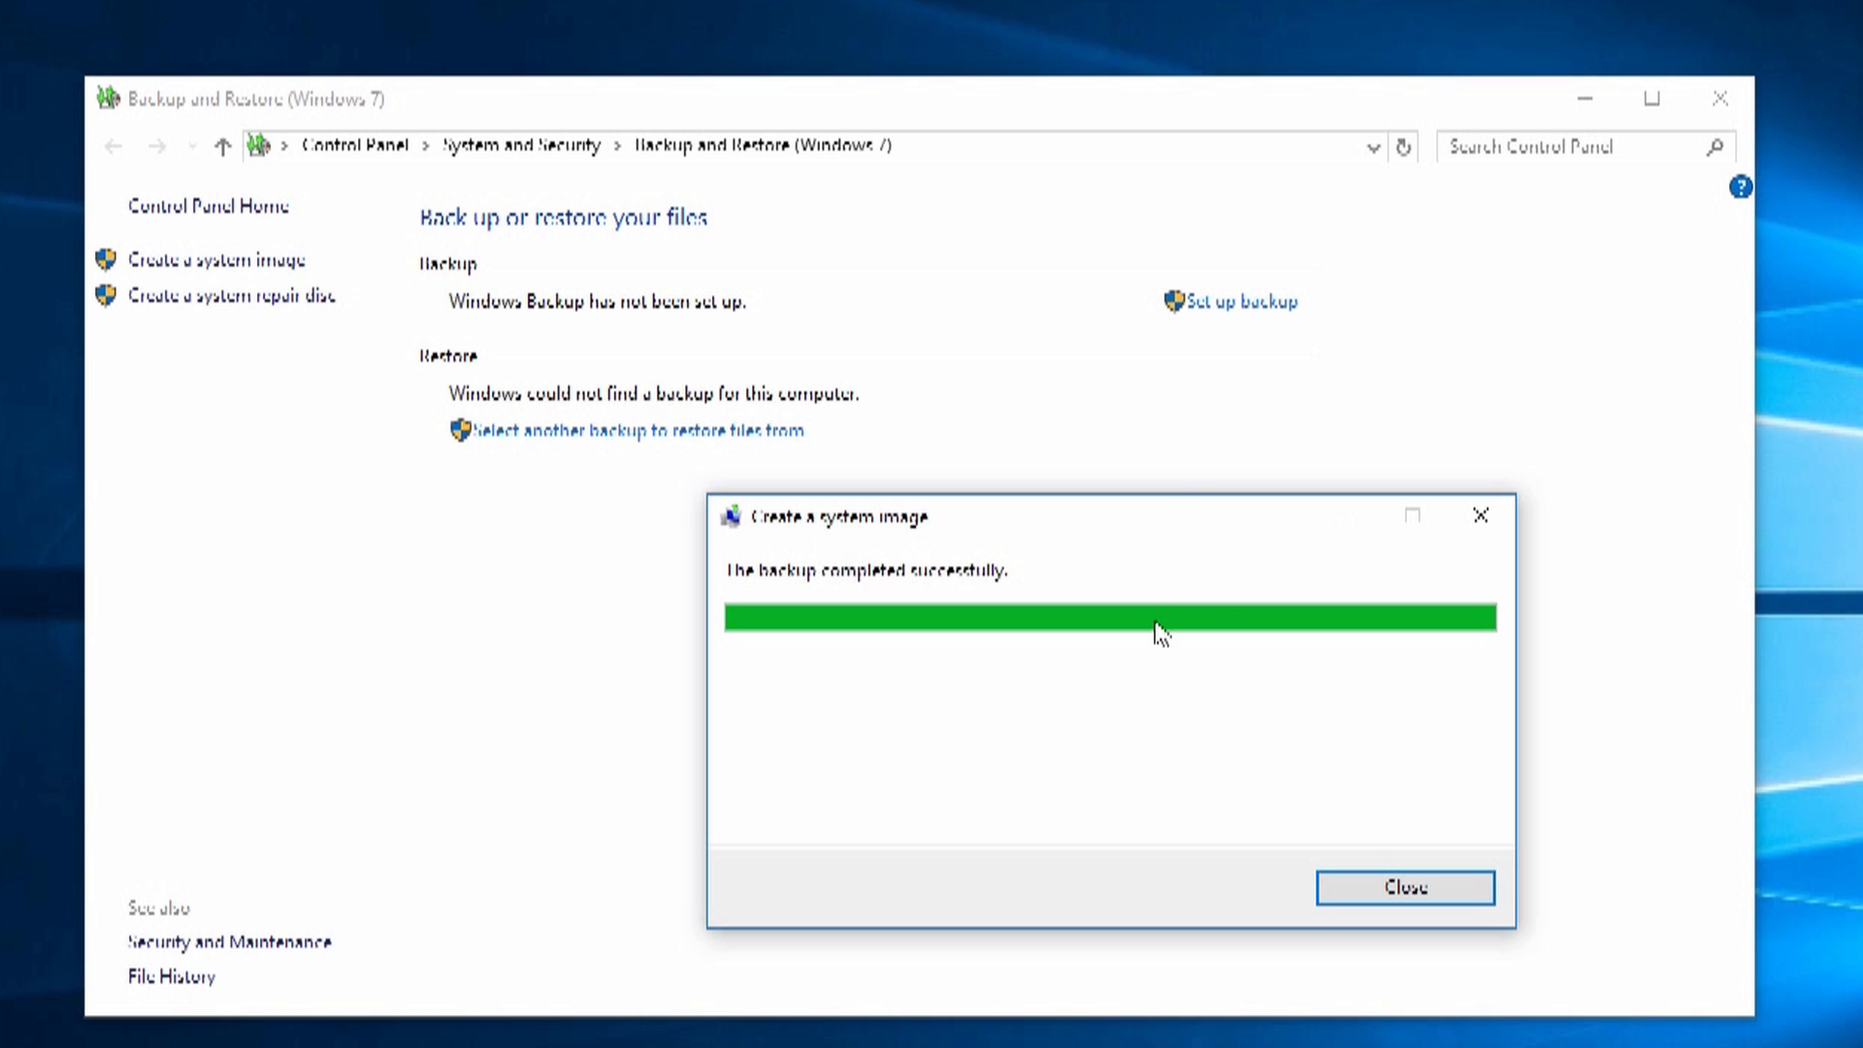
click(1408, 893)
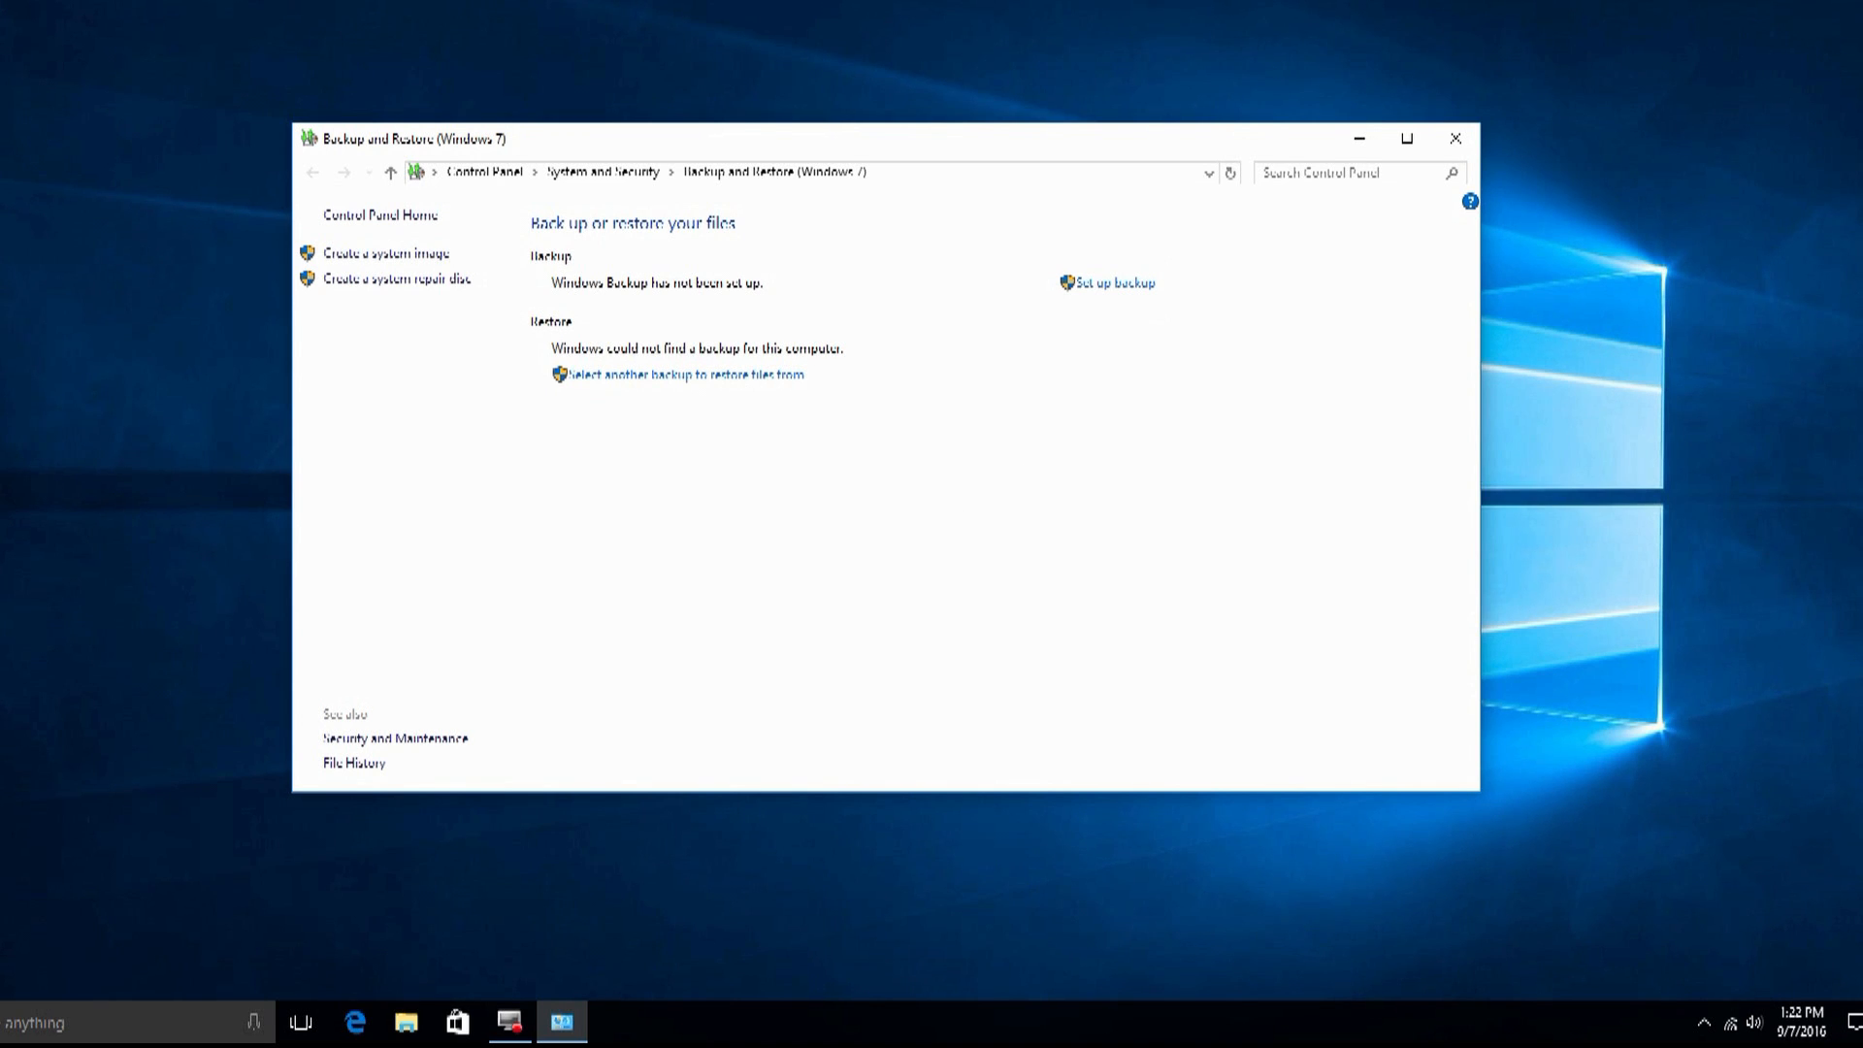
key(super)
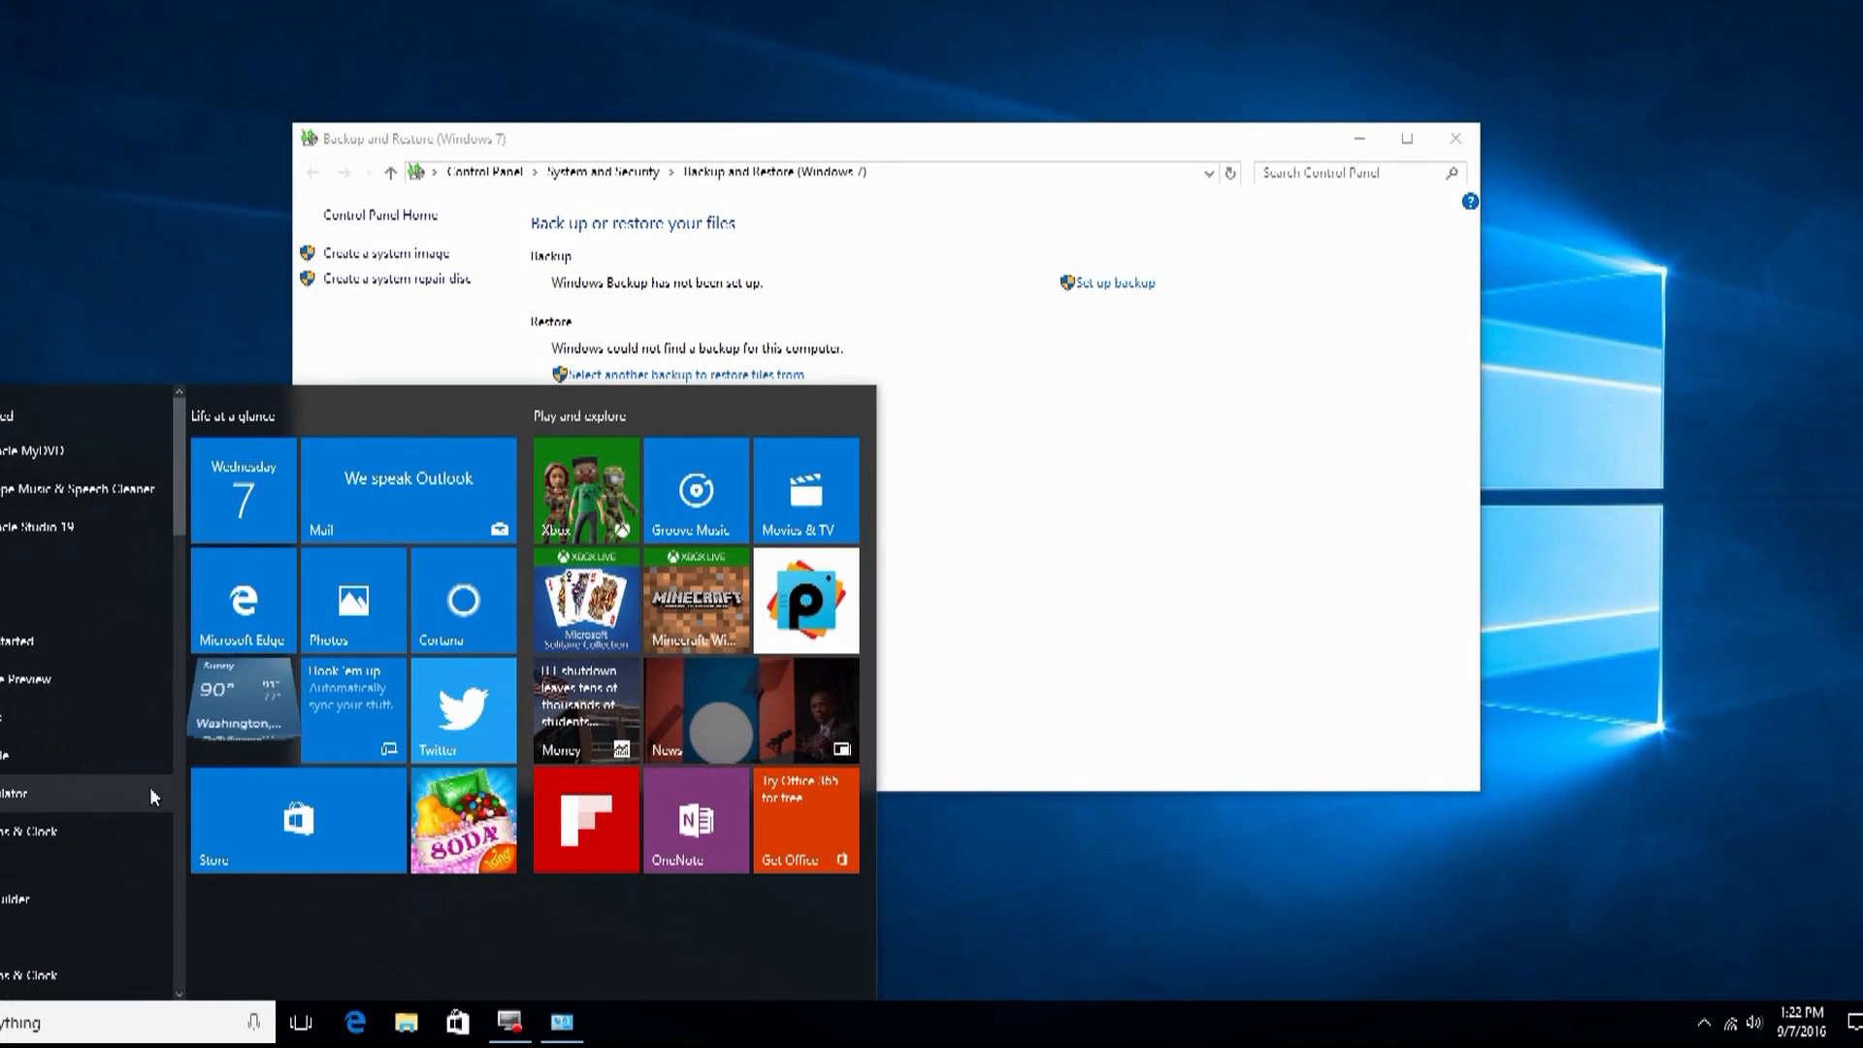
Step: Search 'res' and open the Reset this PC result, landing on Update & security > Recovery
click(37, 1021)
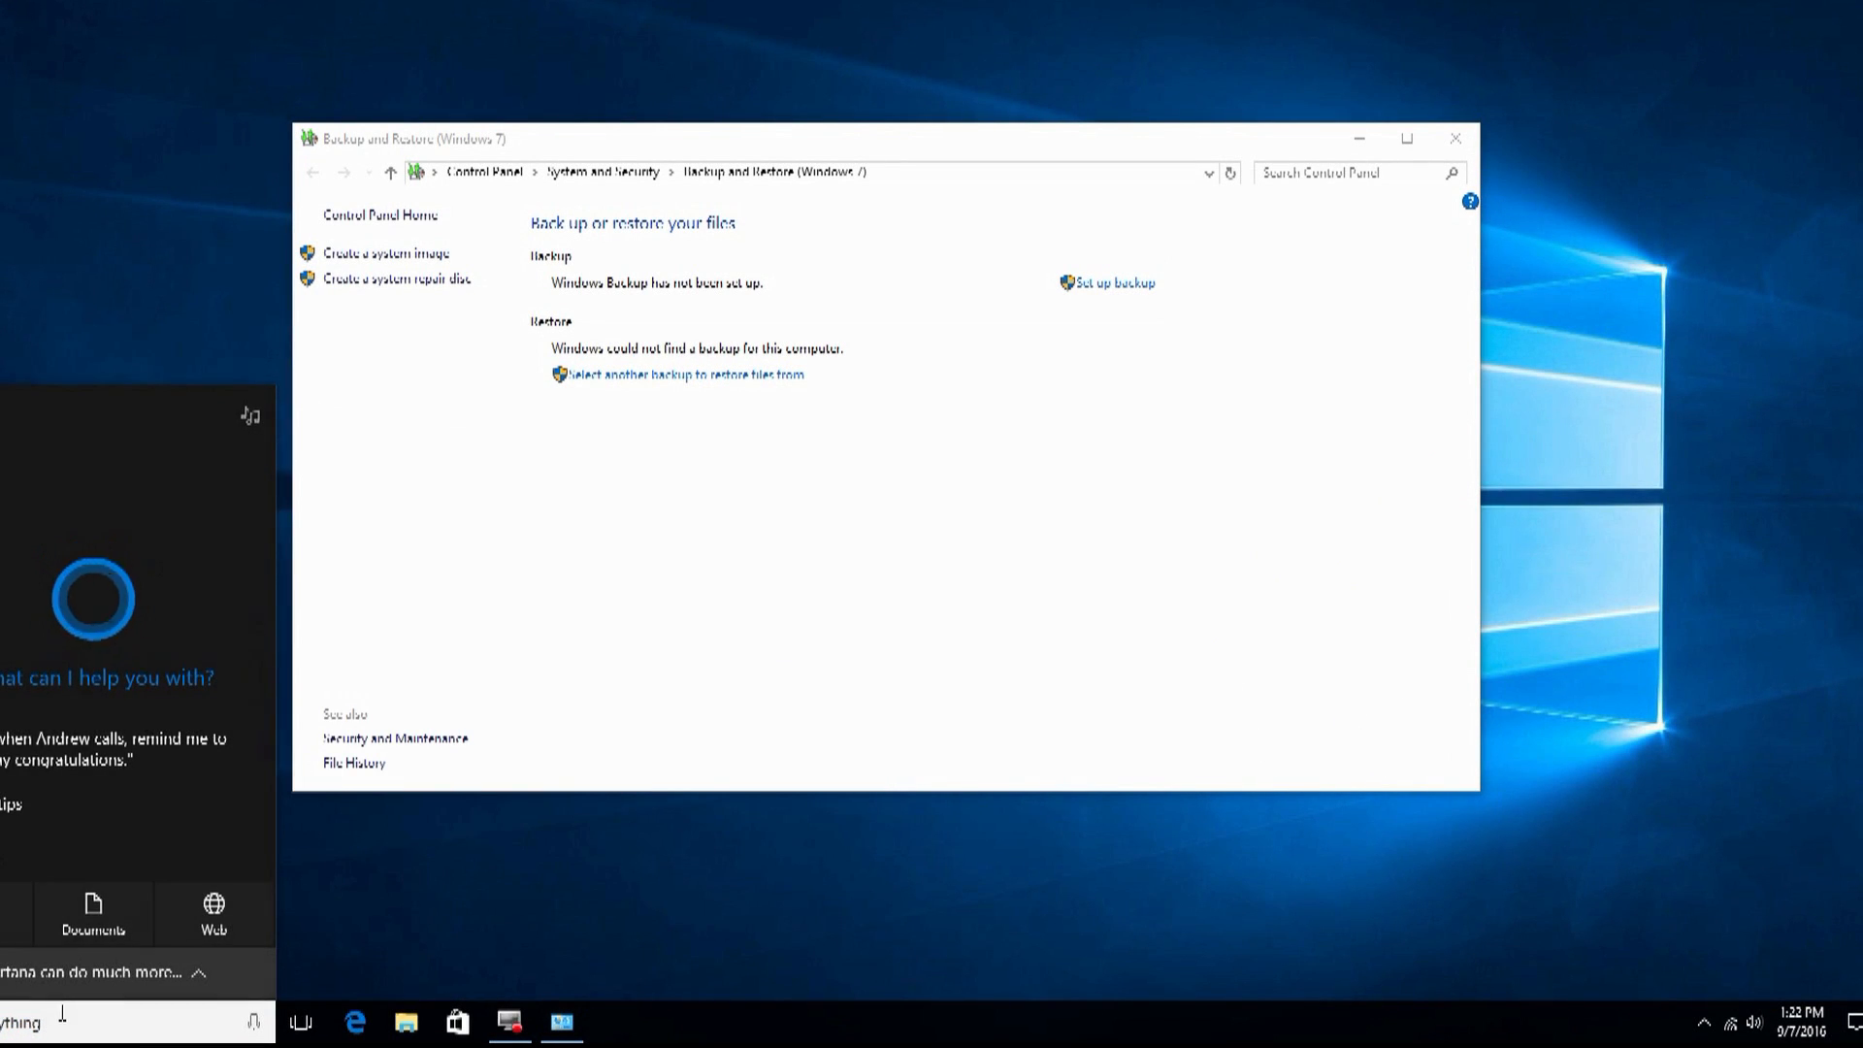
text(res)
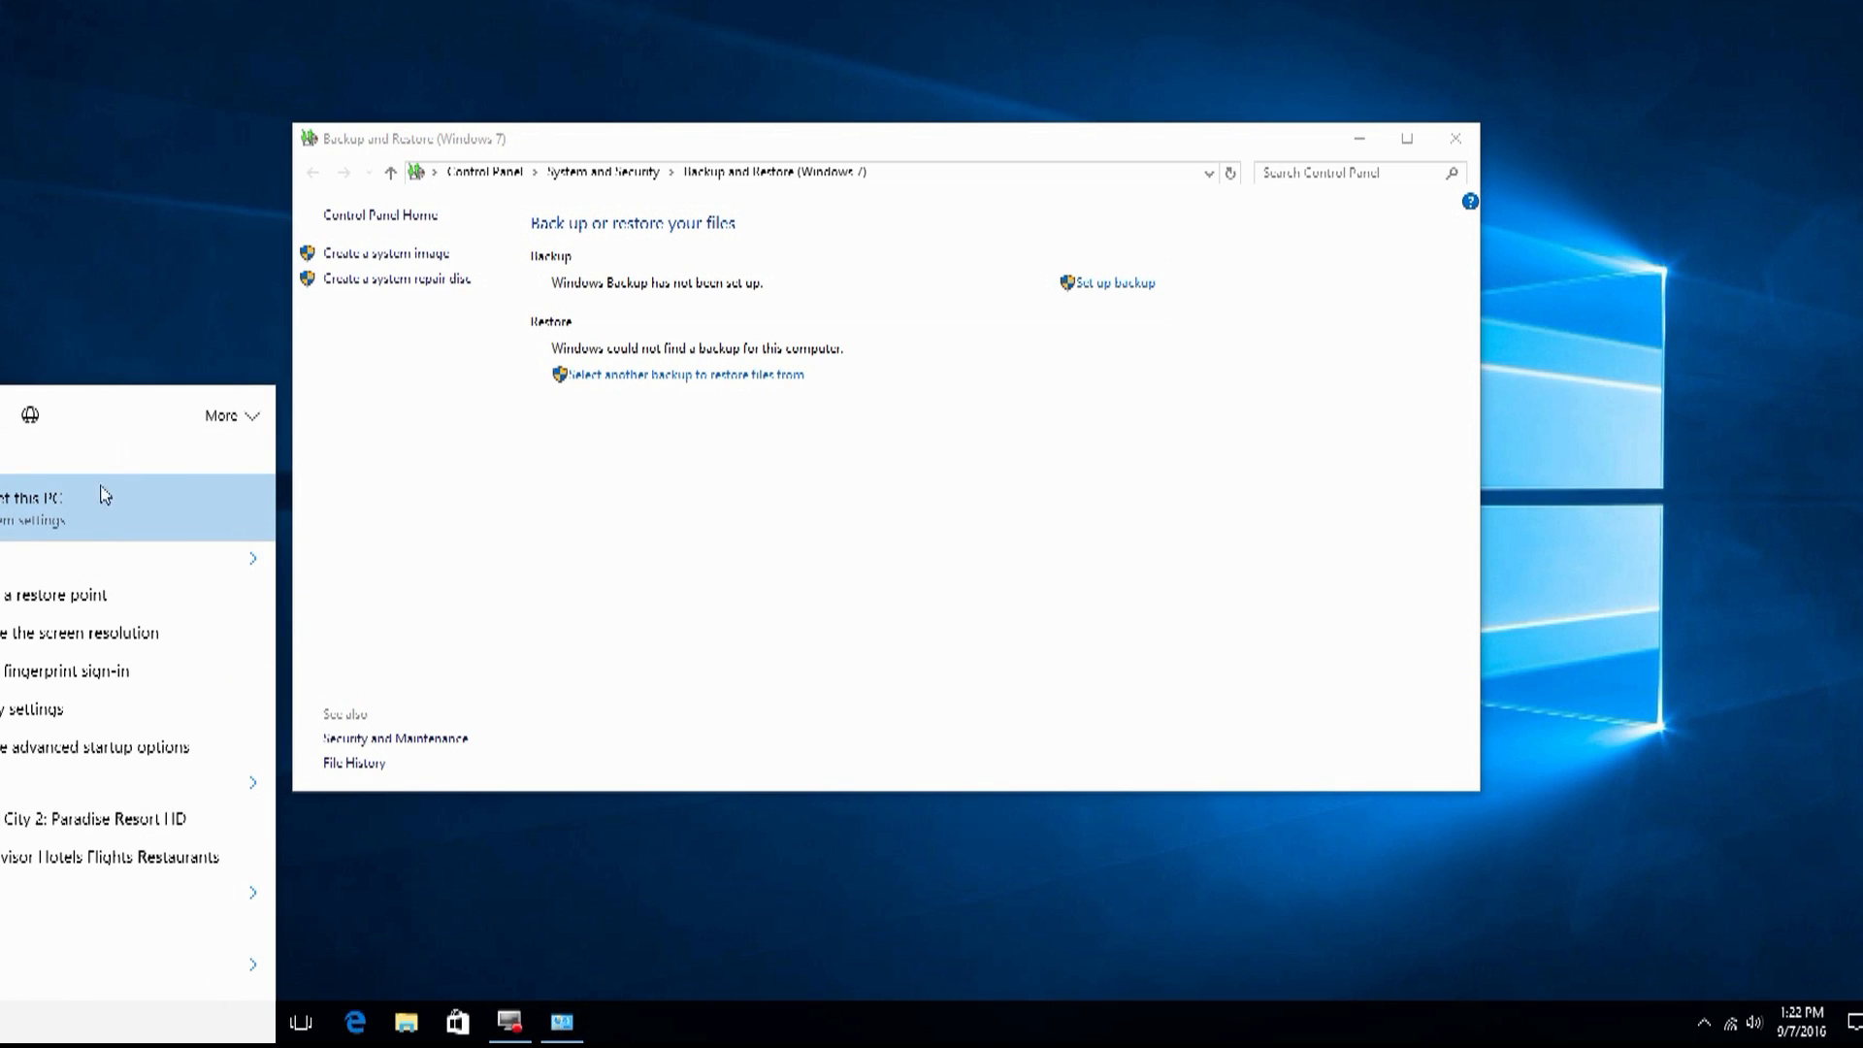
click(55, 508)
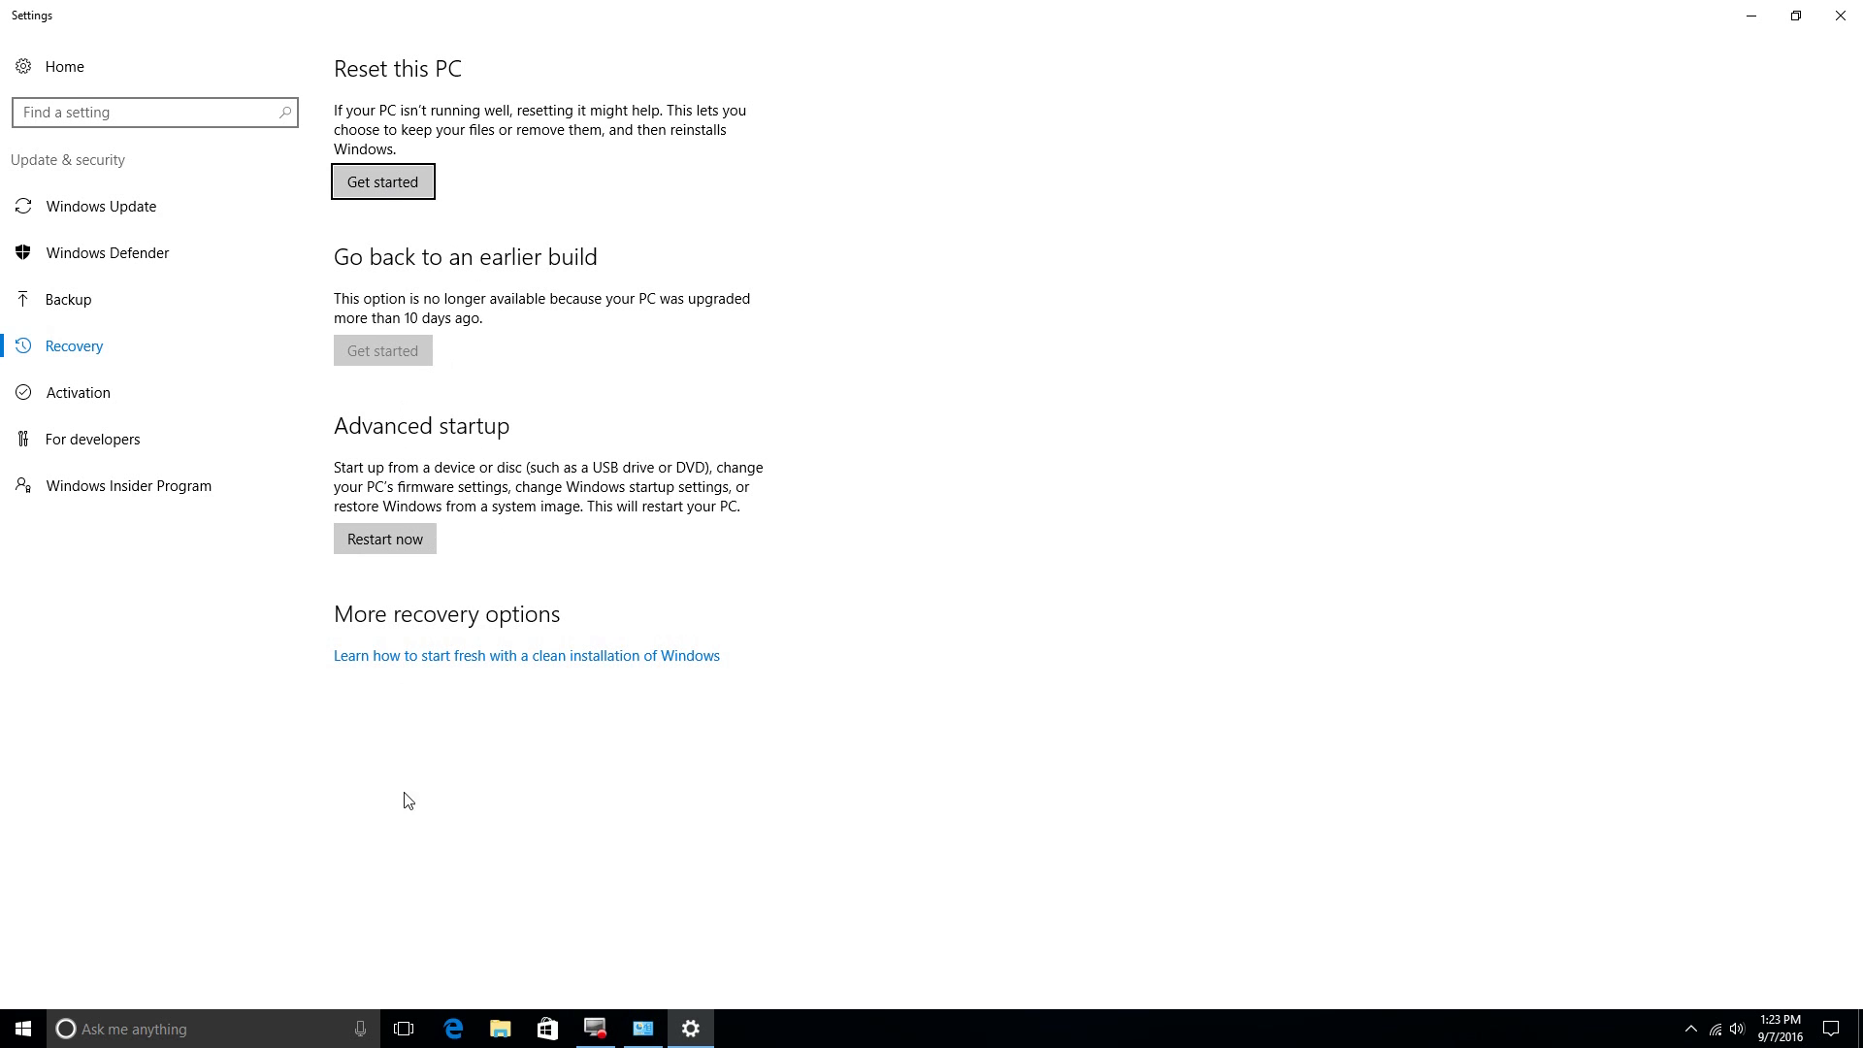
Step: Open the Cortana 'Ask me anything' panel over the Recovery settings page
click(204, 1033)
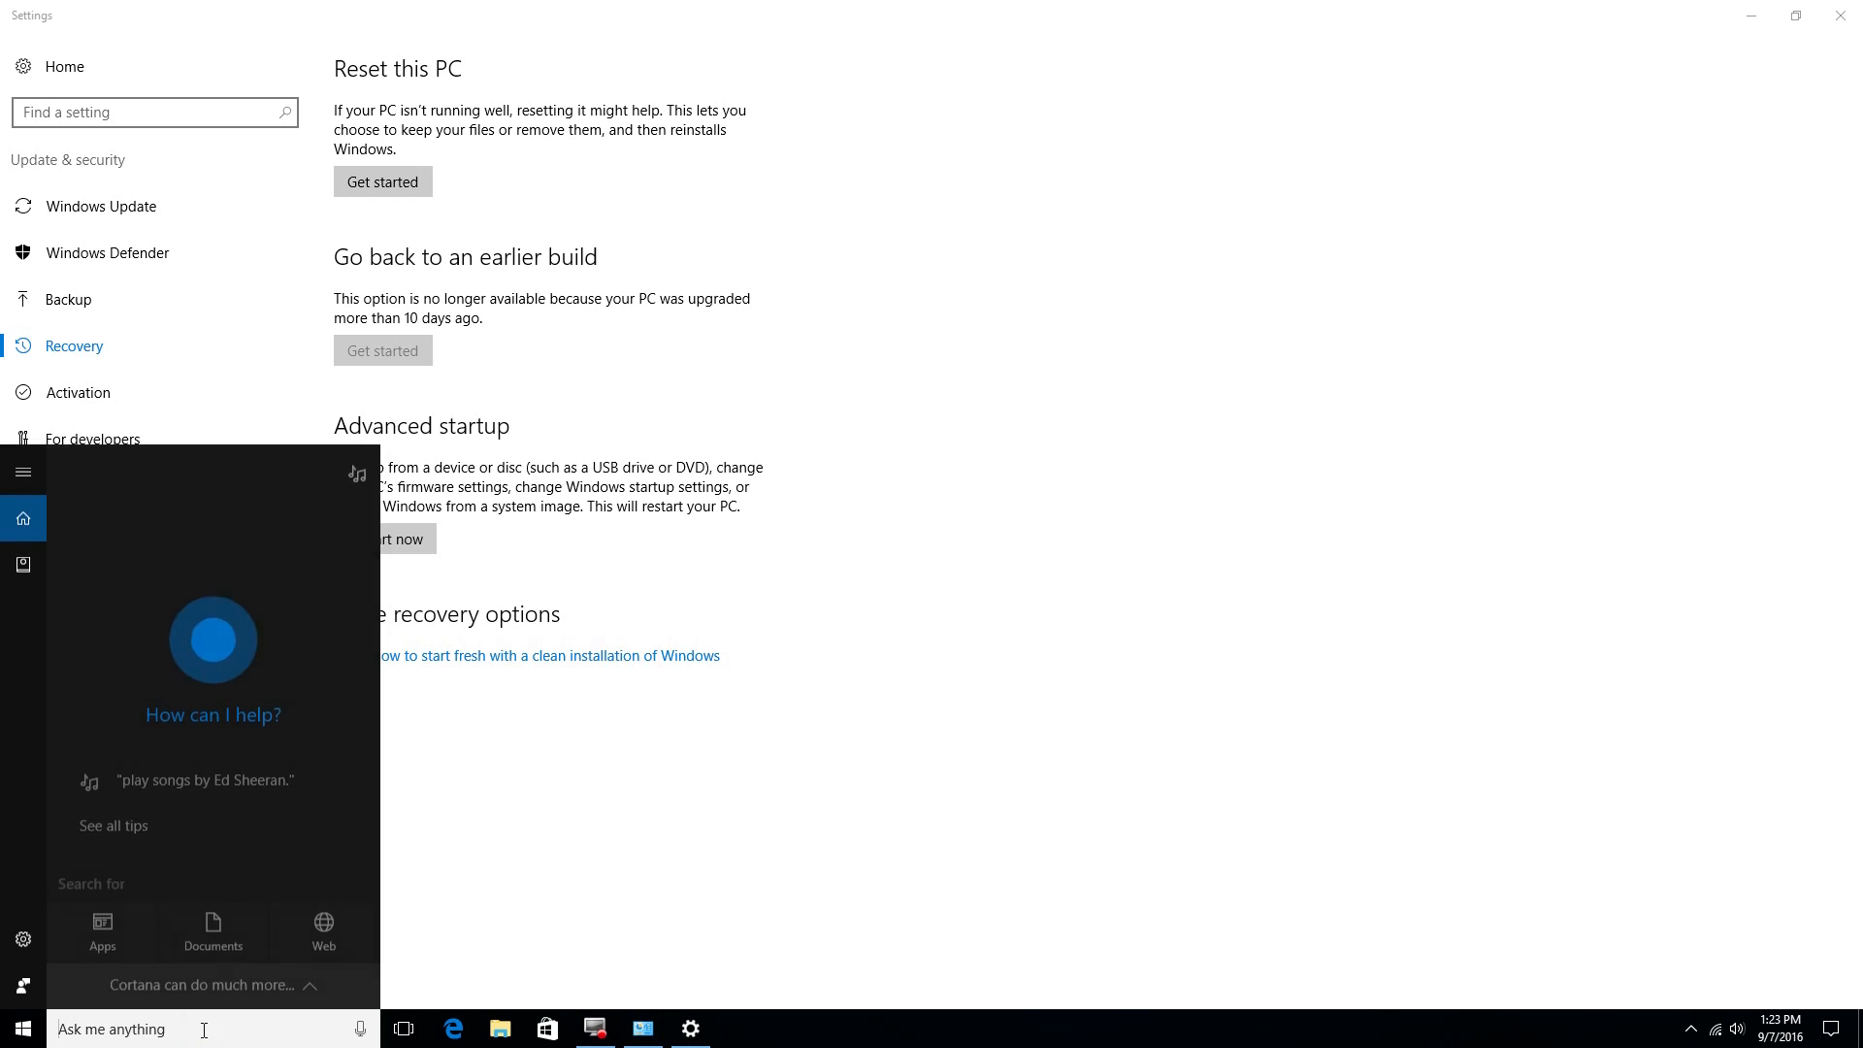
Step: Dismiss the search panel and start a new Windows search for 'back'
click(931, 742)
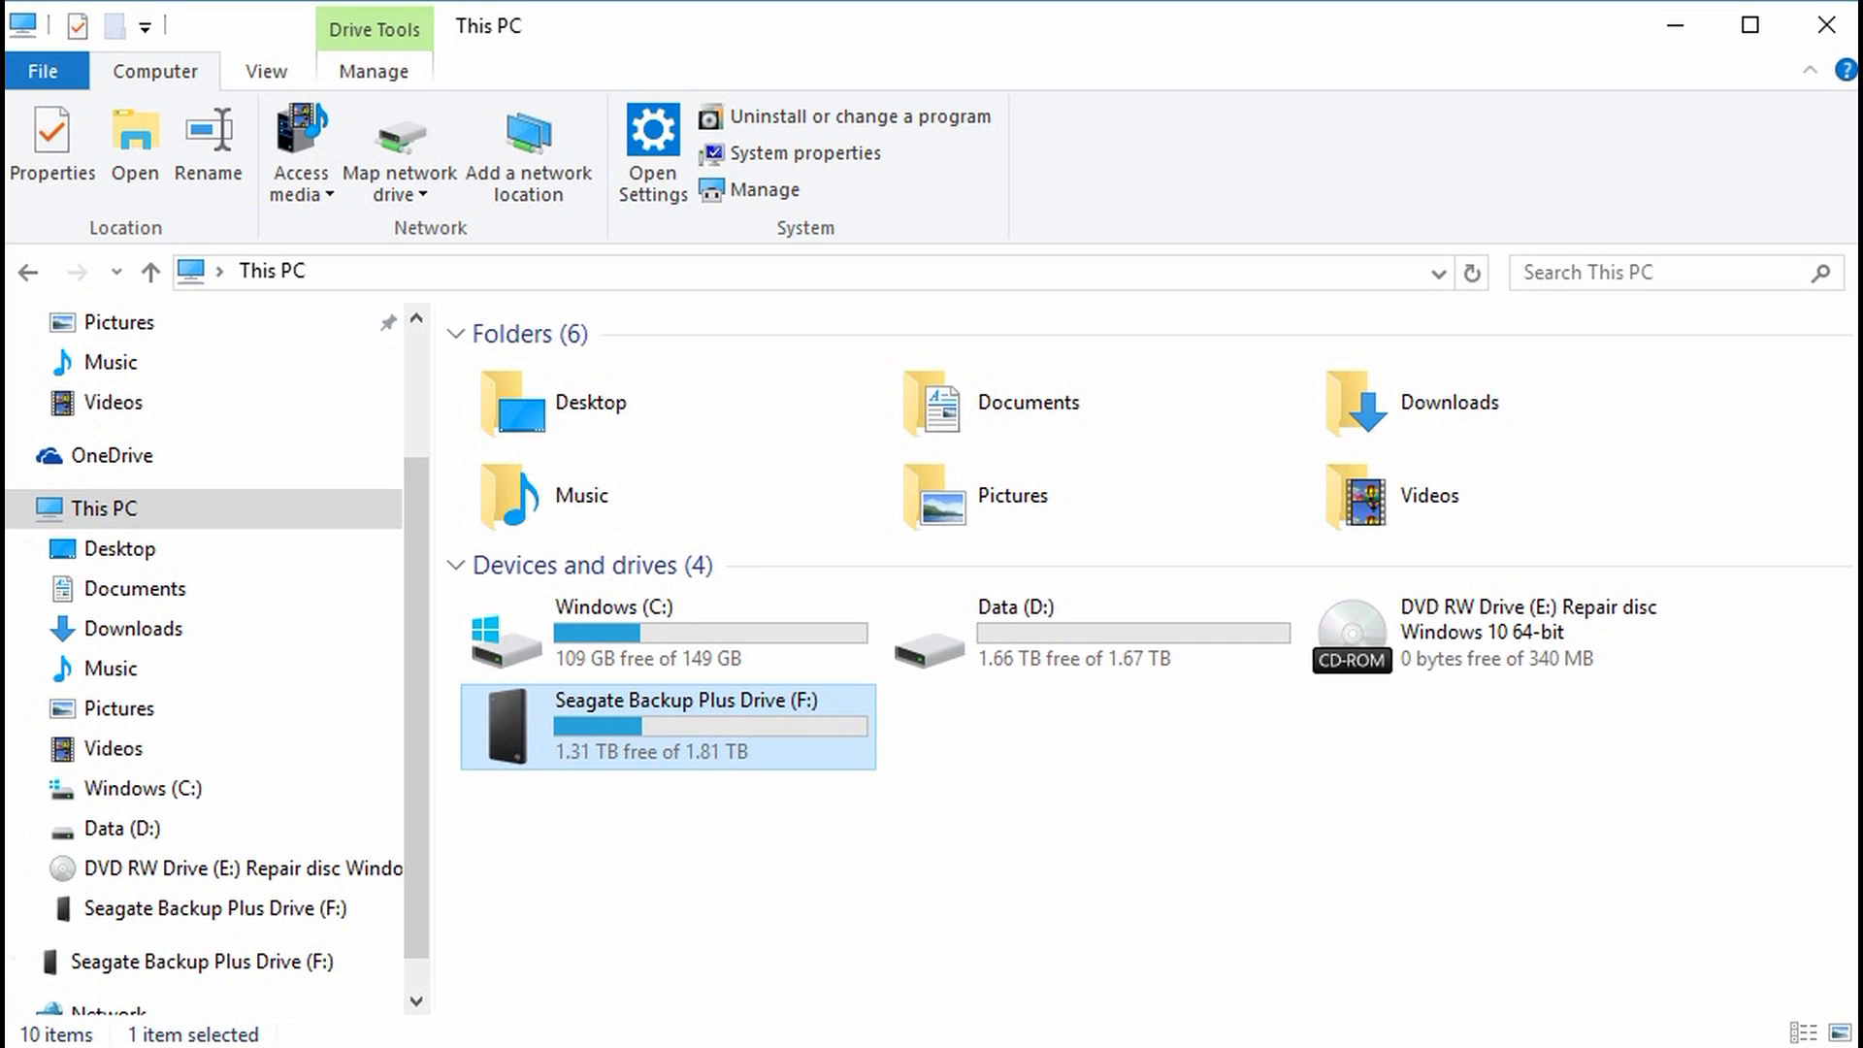
key(super+s)
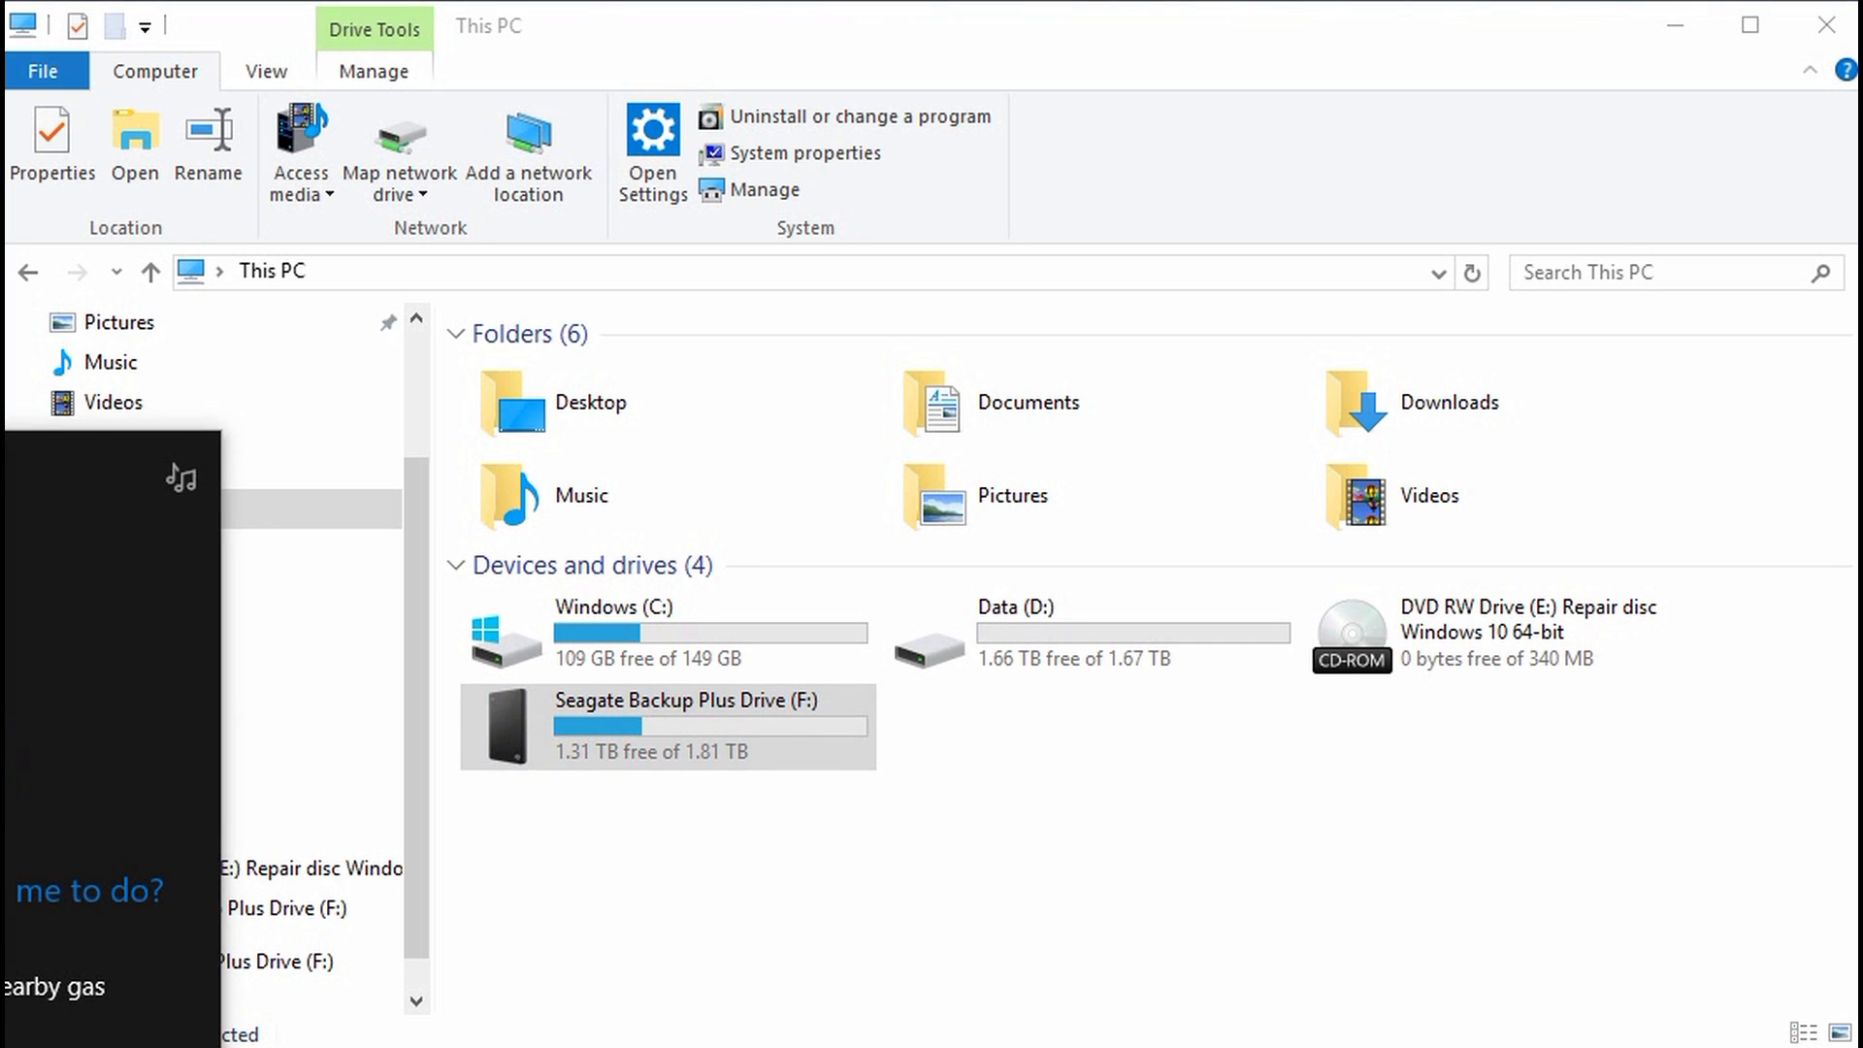
text(back)
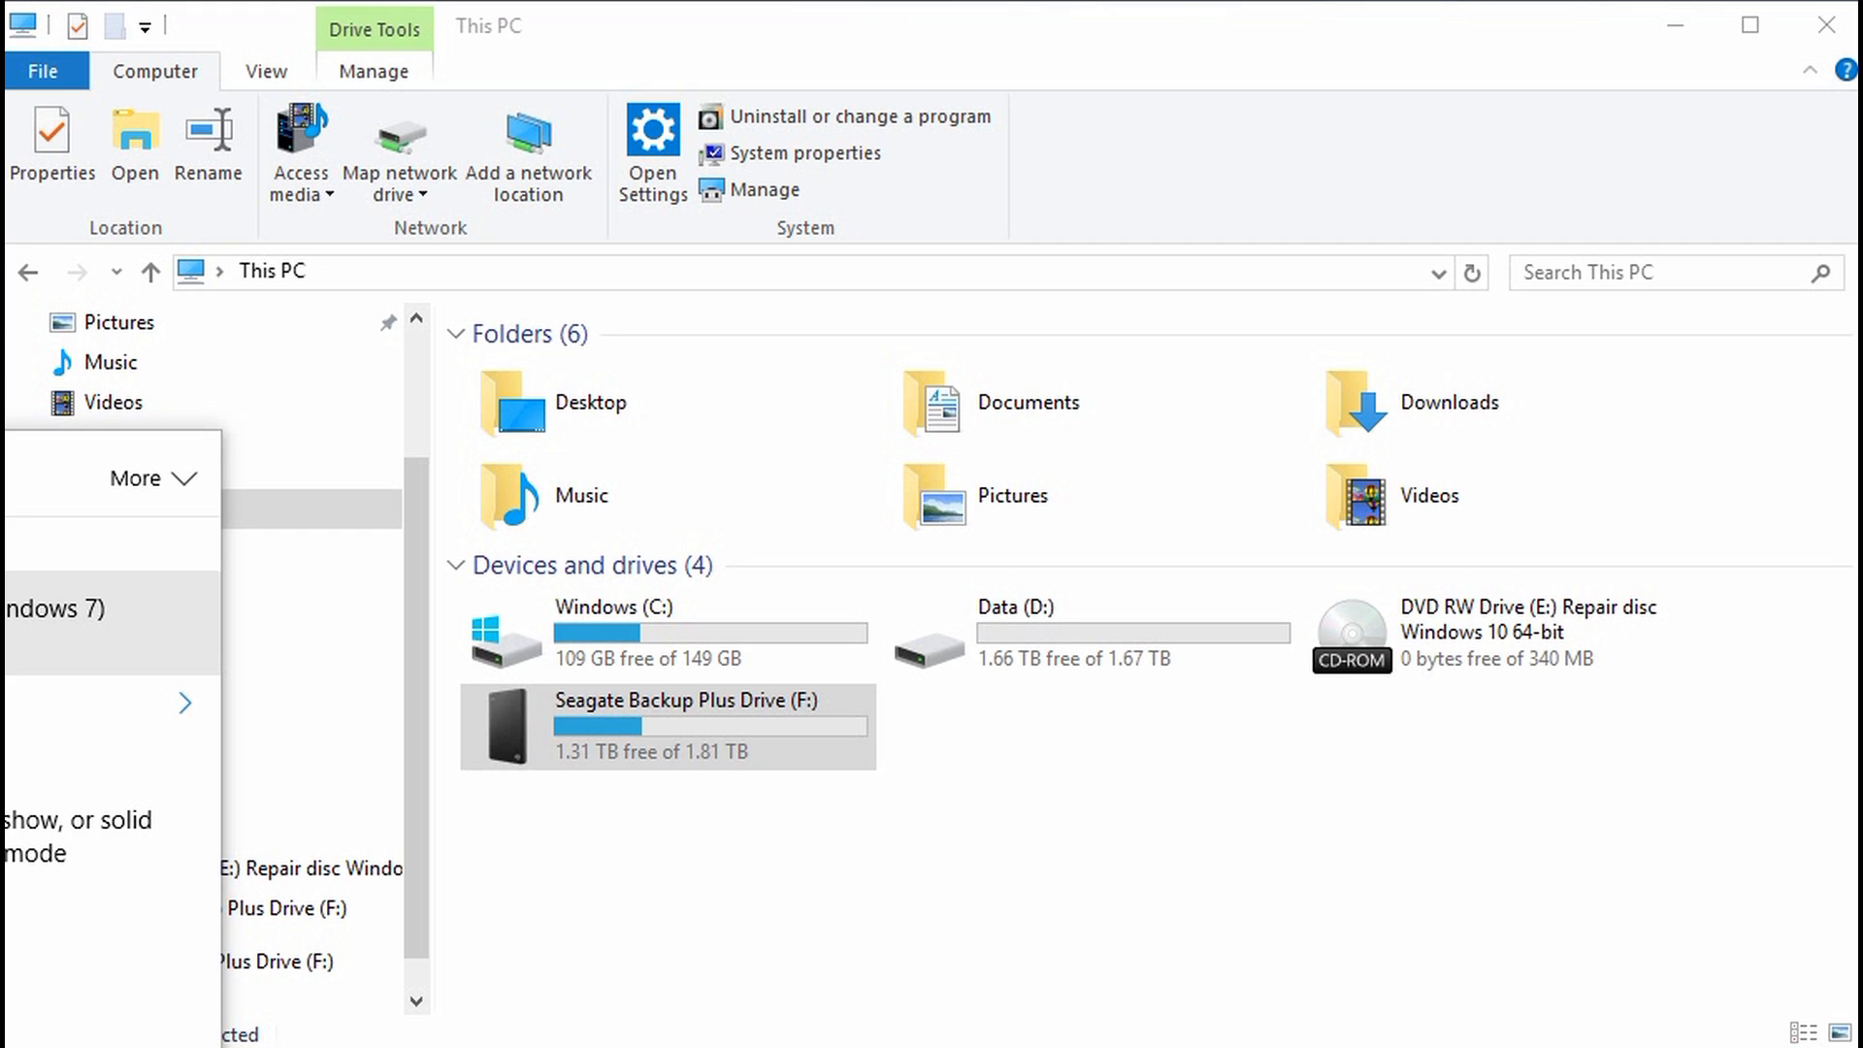
Step: Launch Backup and Restore (Windows 7), move its window top-left, then close it
click(41, 617)
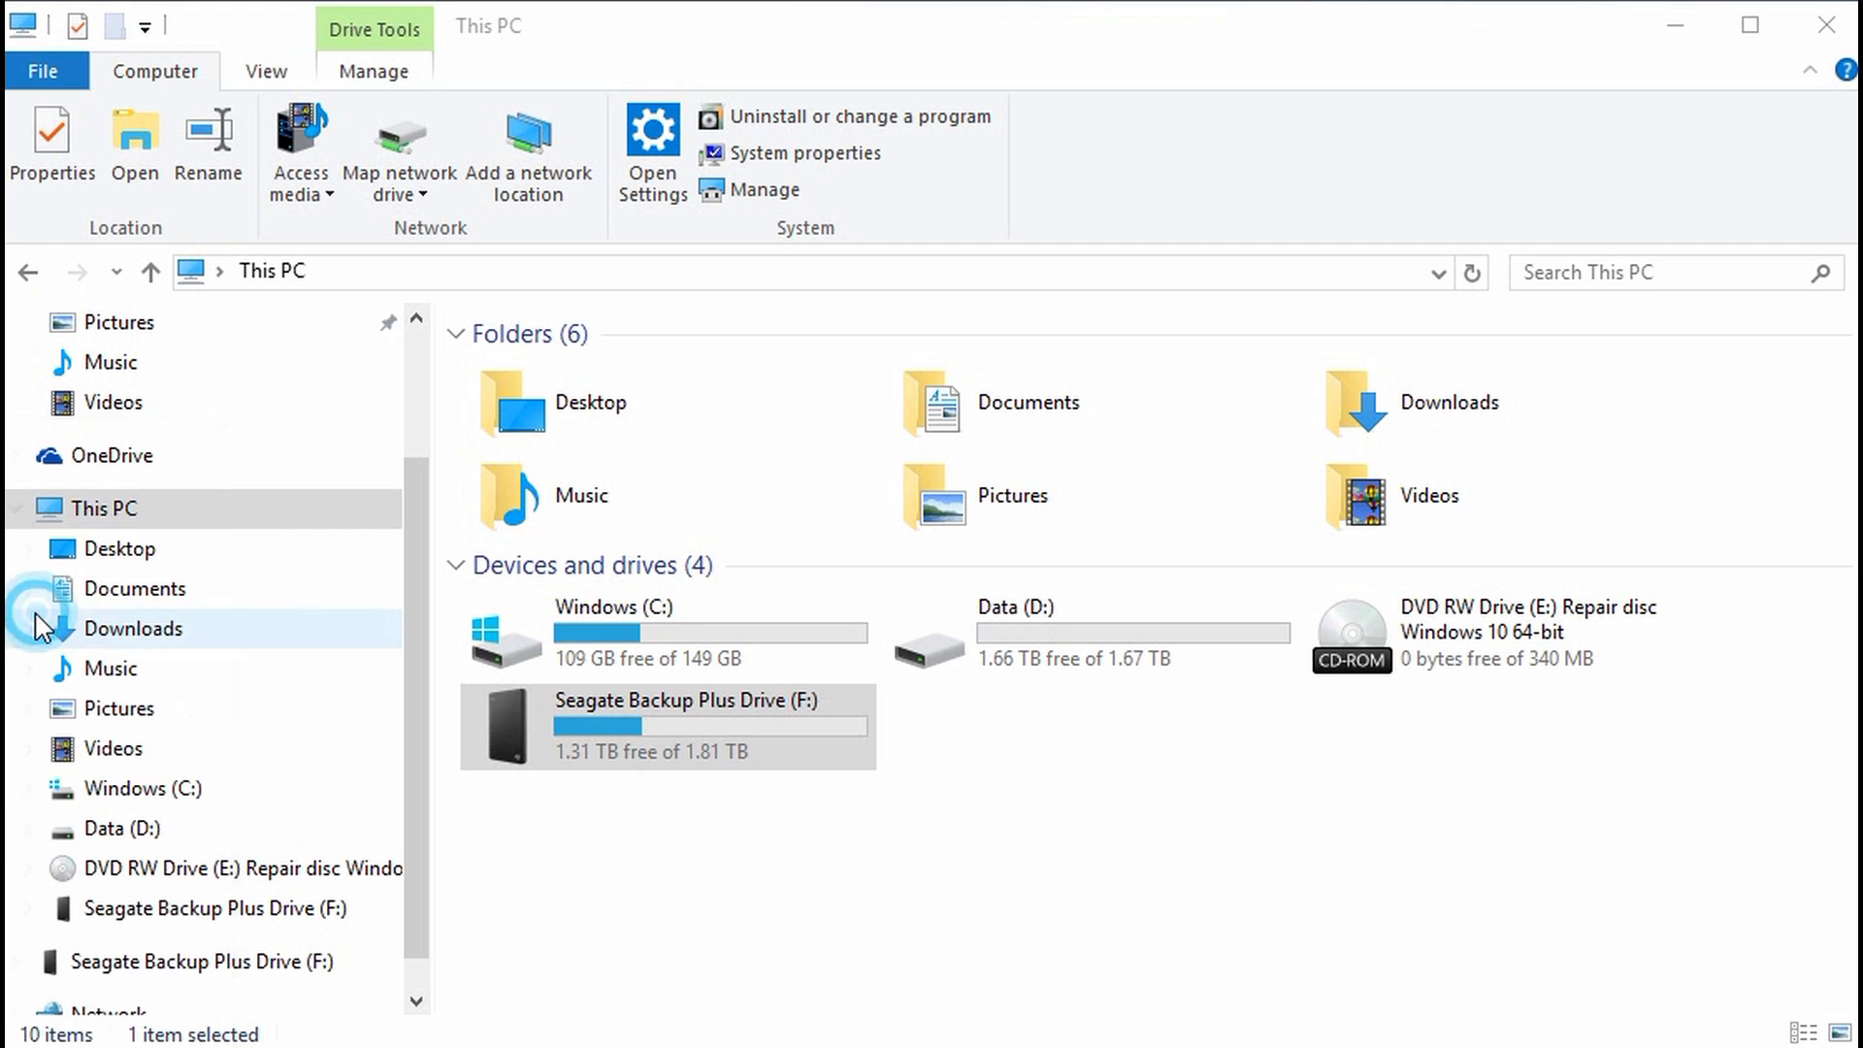
click(1458, 165)
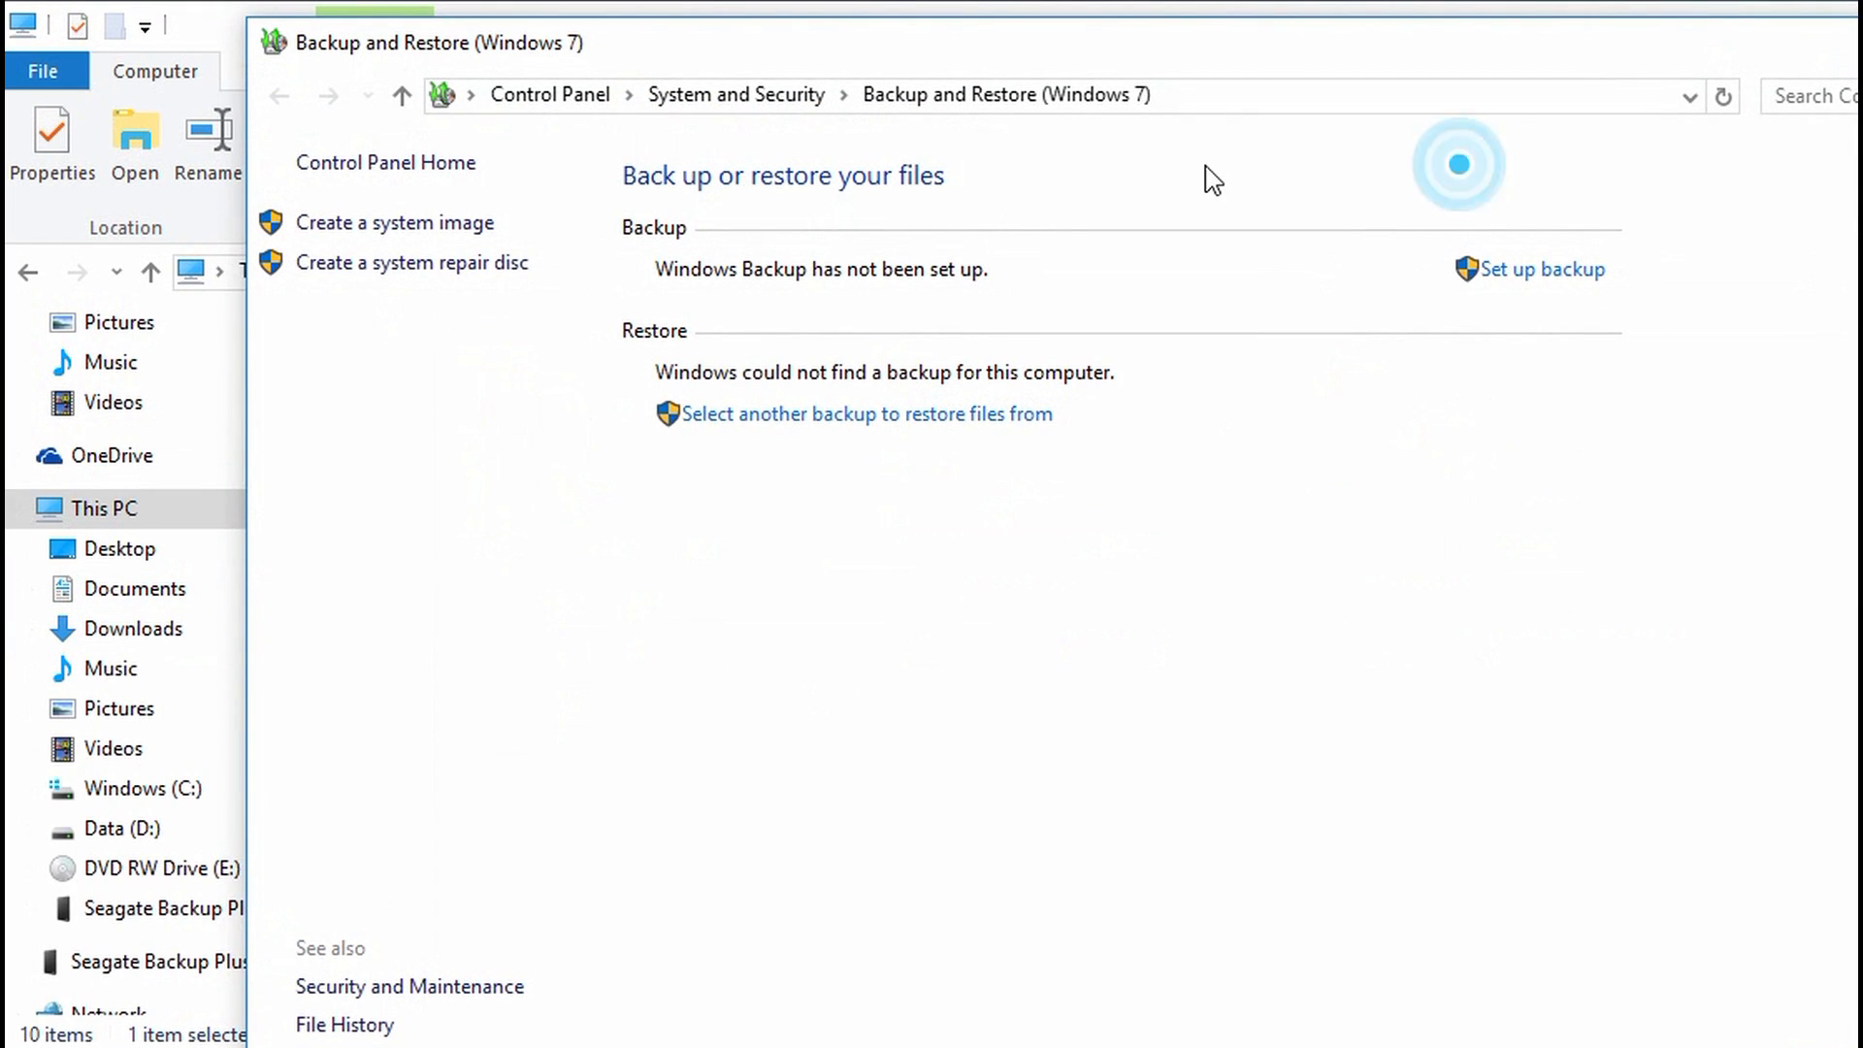
drag(1426, 63, 1176, 46)
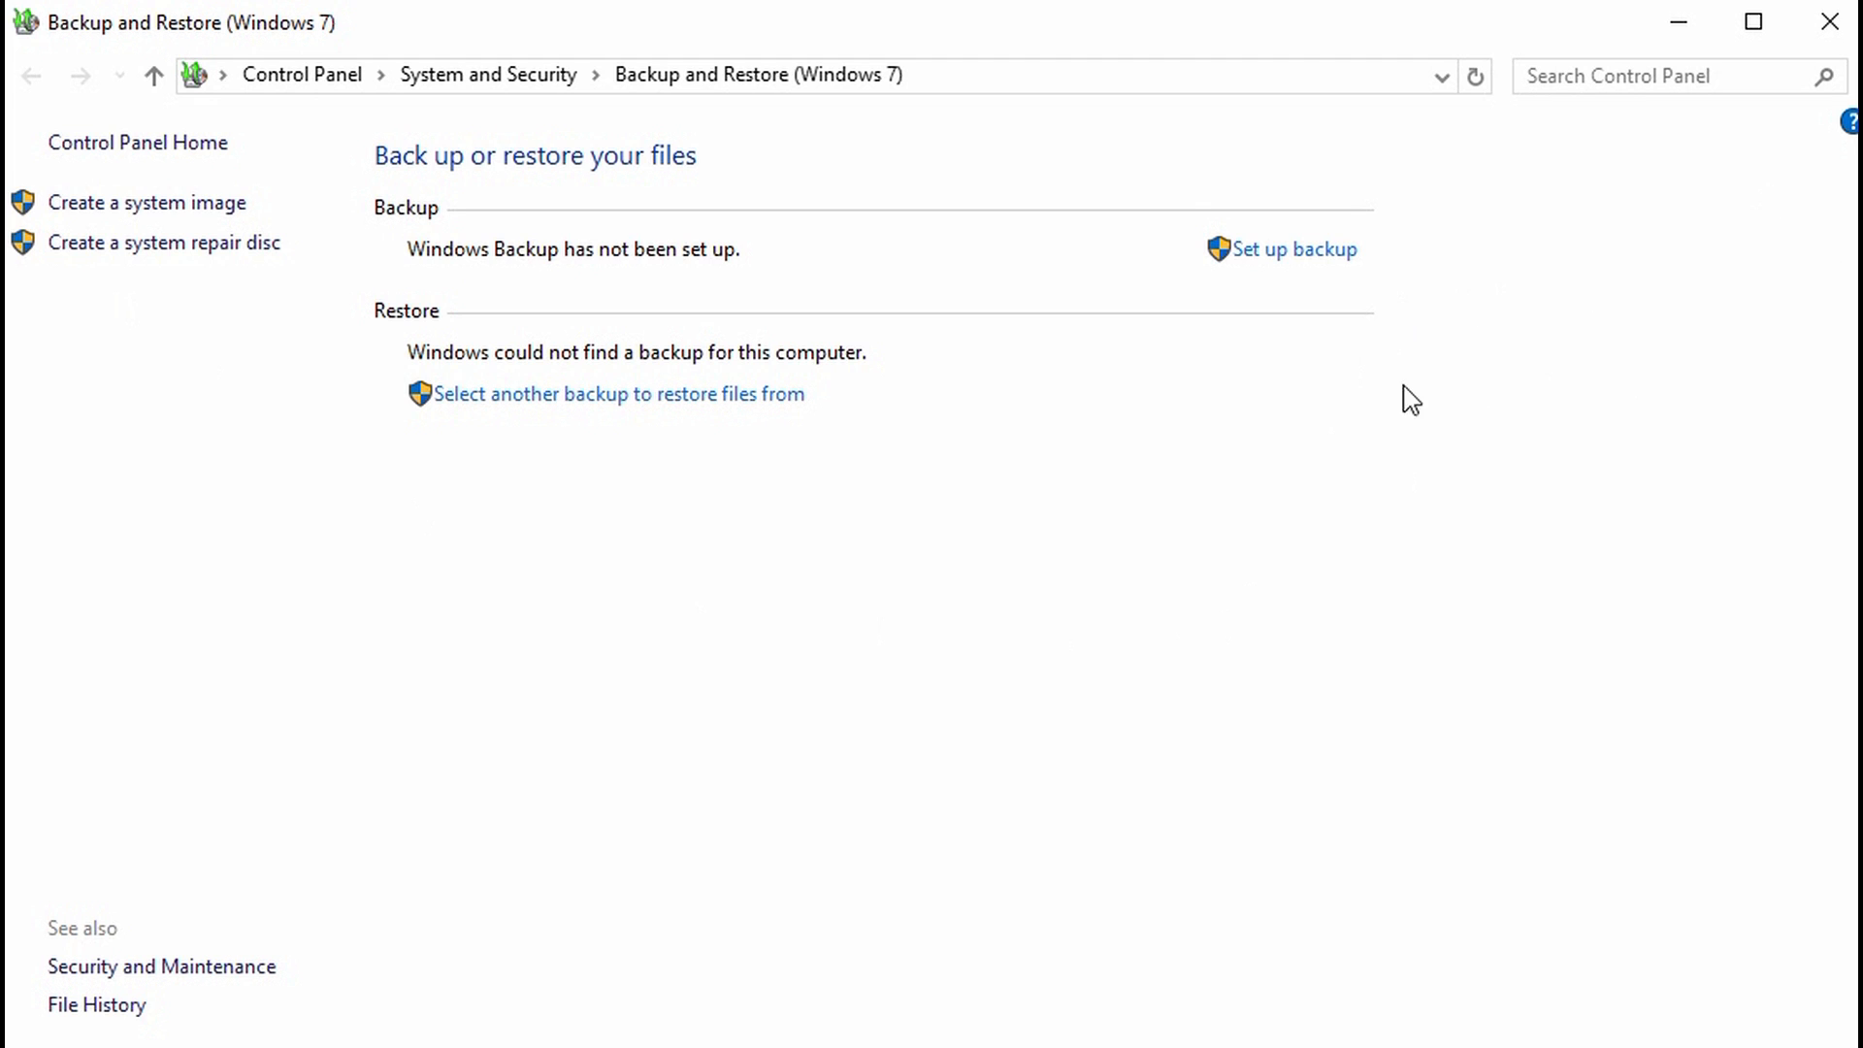
click(1830, 24)
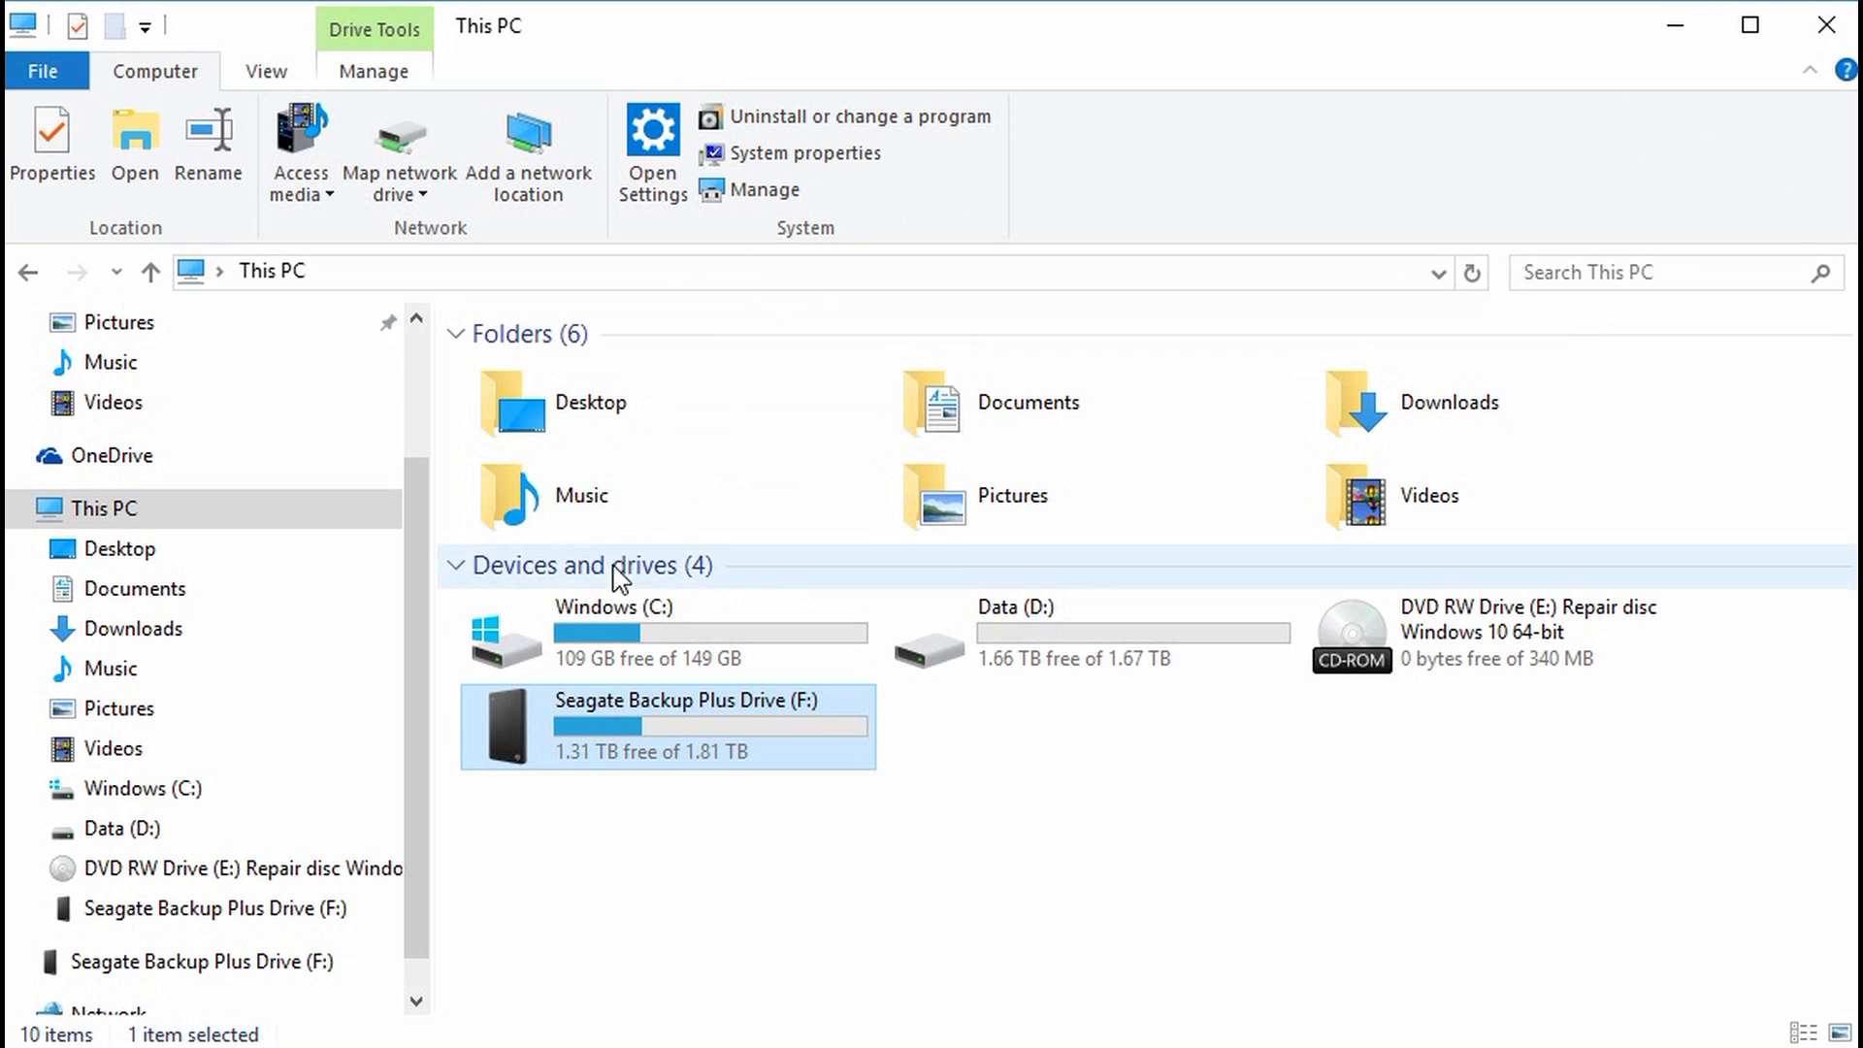
Step: Open Seagate Backup Plus Drive (F:) to confirm the WindowsImageBackup folder dated 9/7/2016
double_click(608, 734)
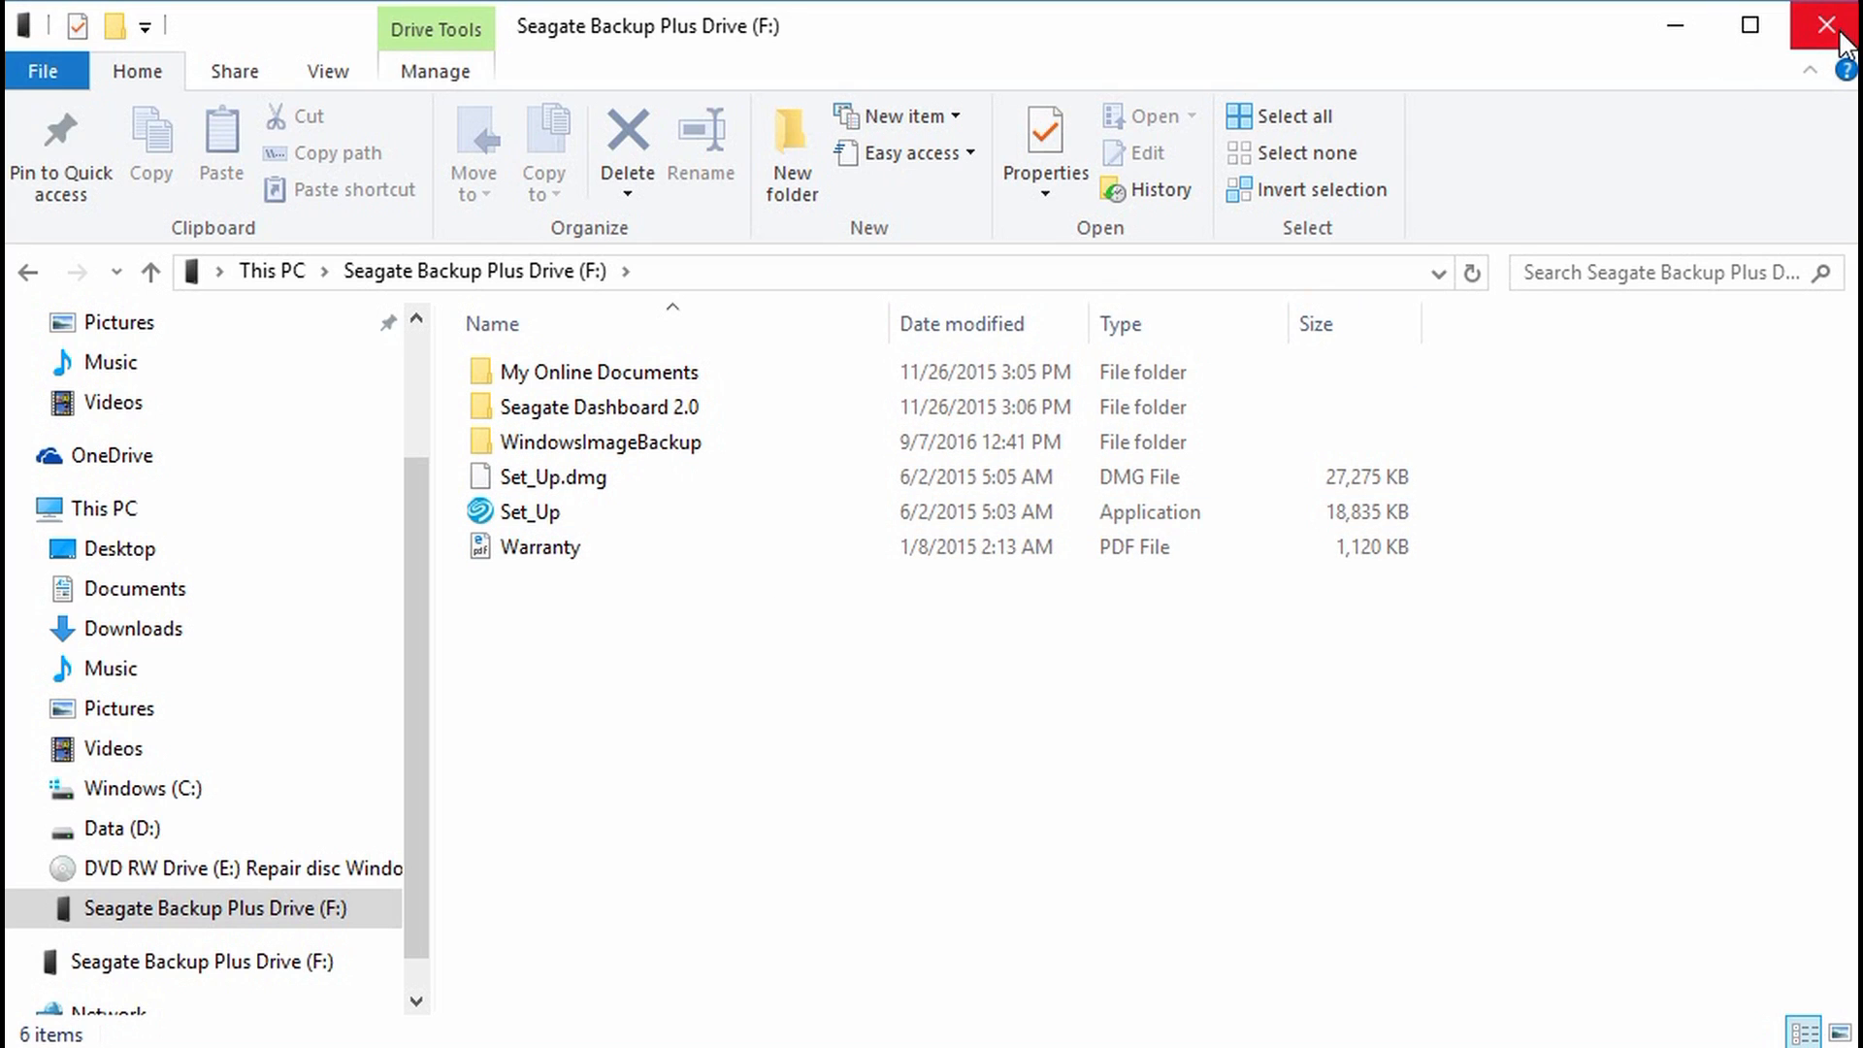
scroll(417, 747, down, 1)
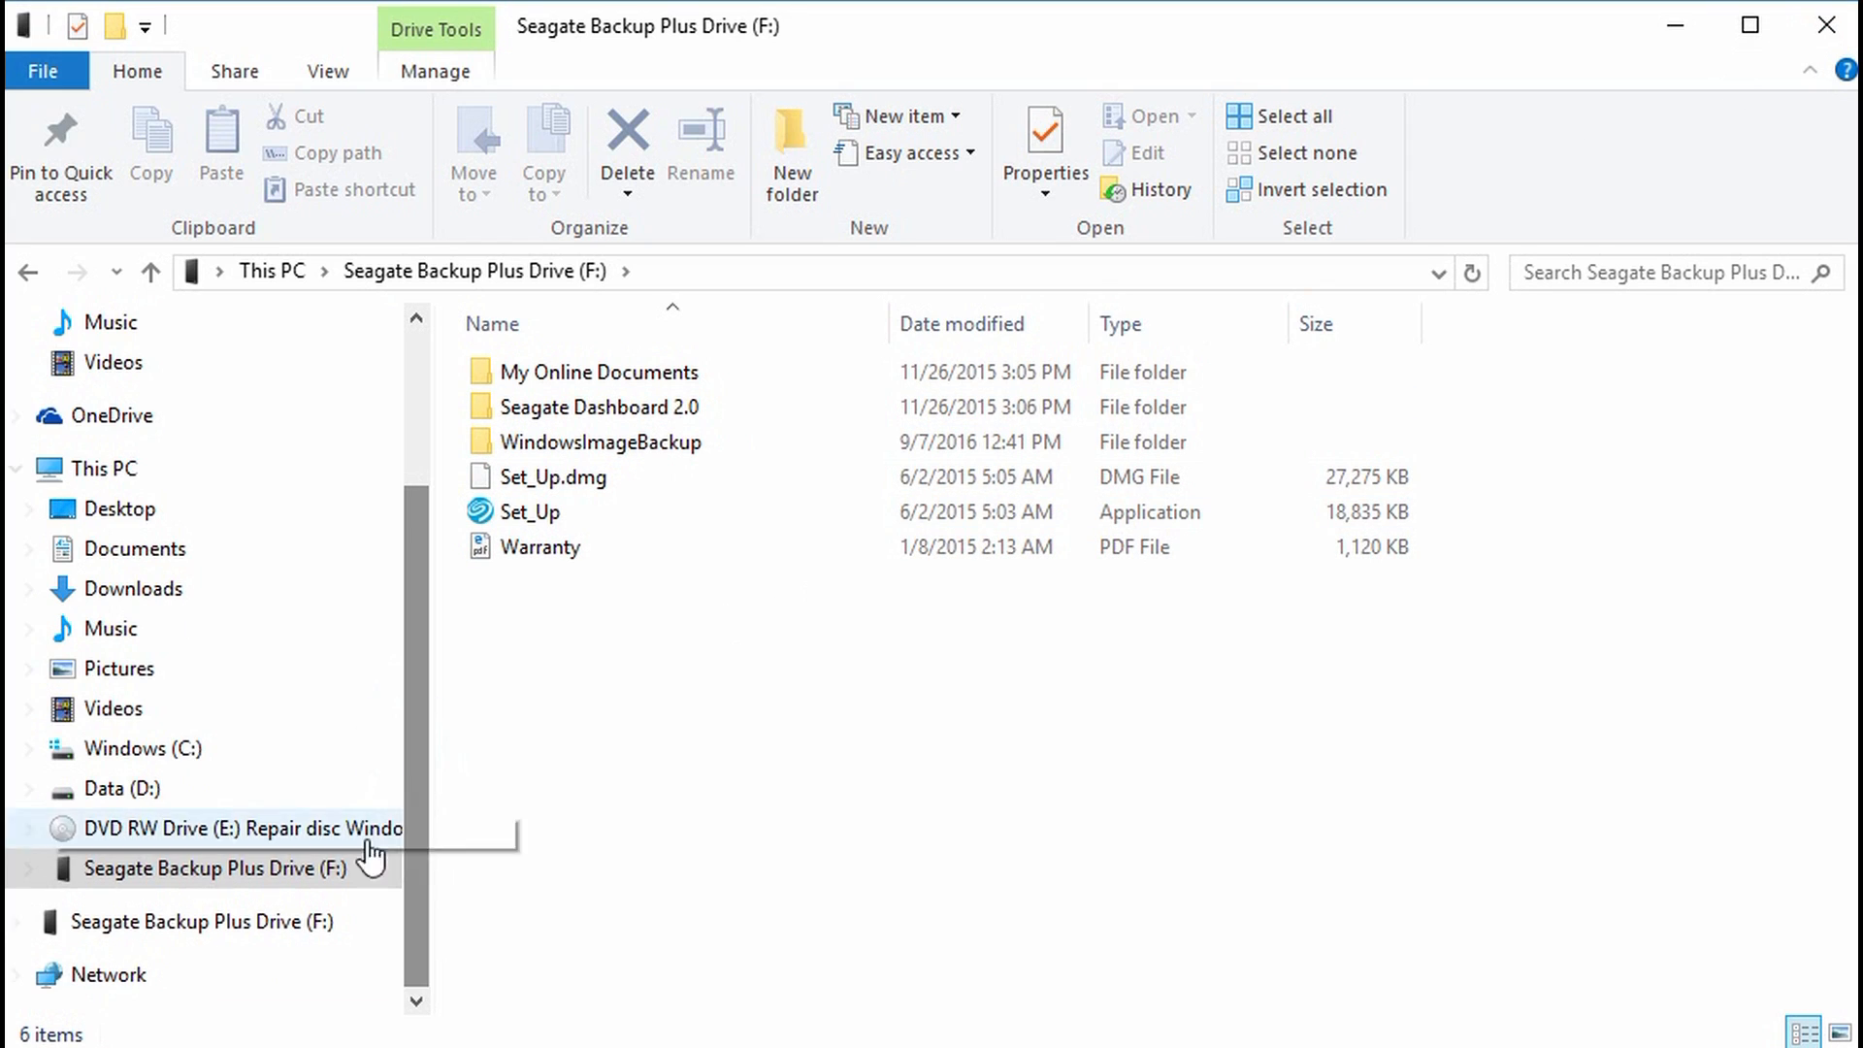
Step: View the Windows 10 64-bit repair disc in DVD RW Drive (E:) showing boot, efi and sources
click(164, 836)
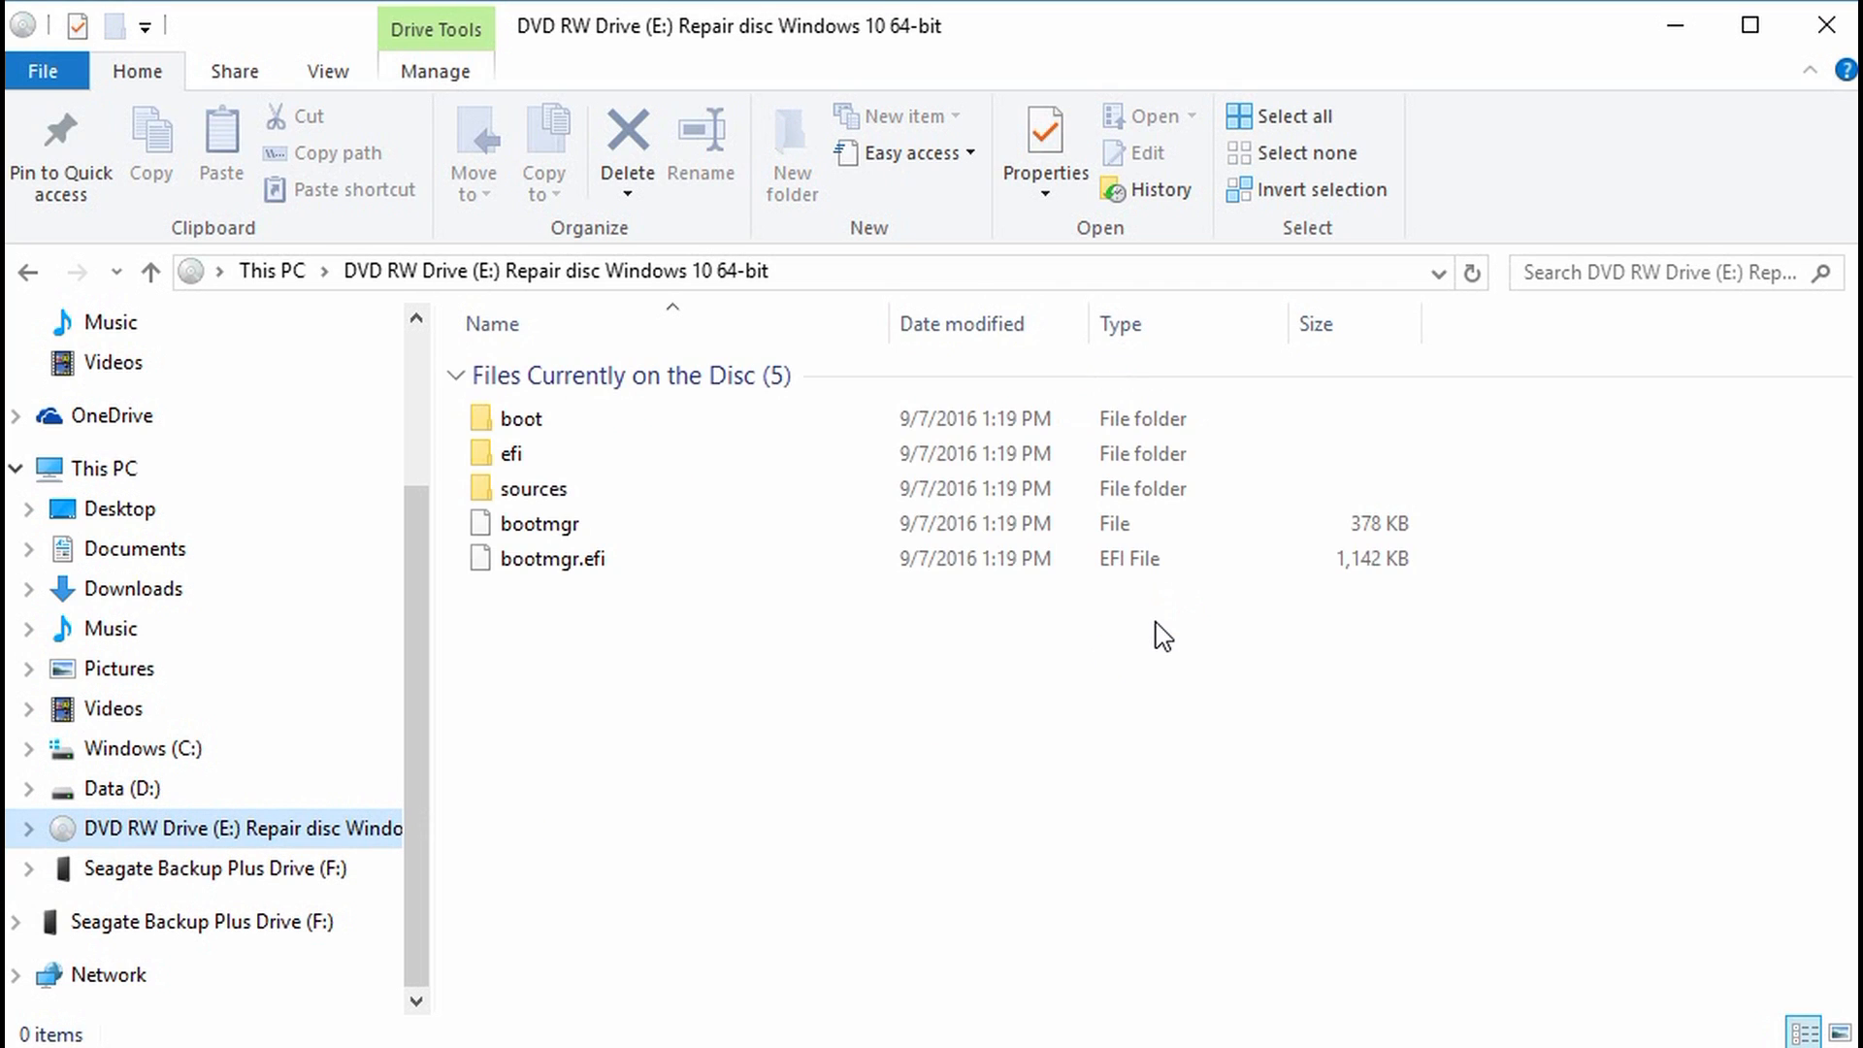